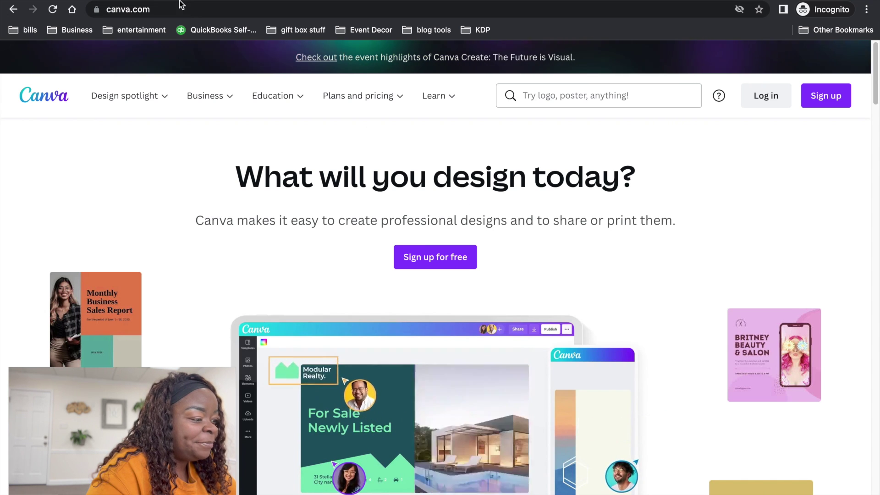
Sign up to Canva with a Google account for personal use and decline the Pro trial
{"action": "left_click", "coordinate": [422, 265]}
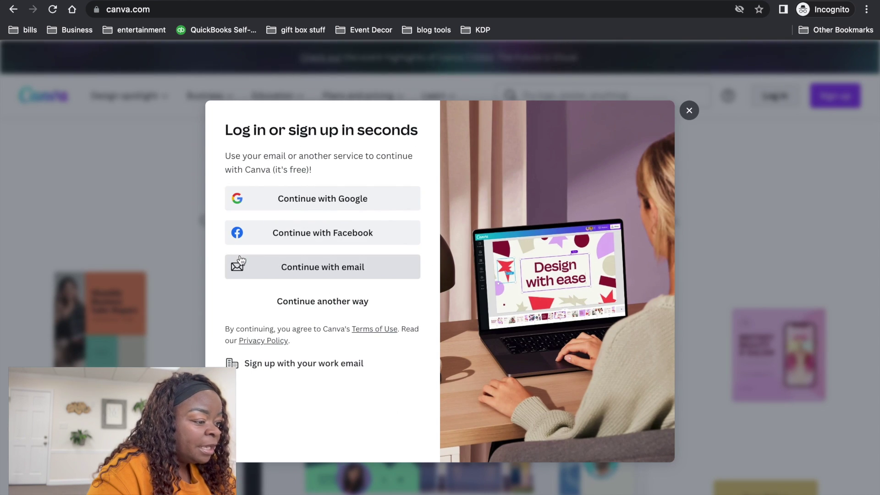
{"action": "left_click", "coordinate": [308, 205]}
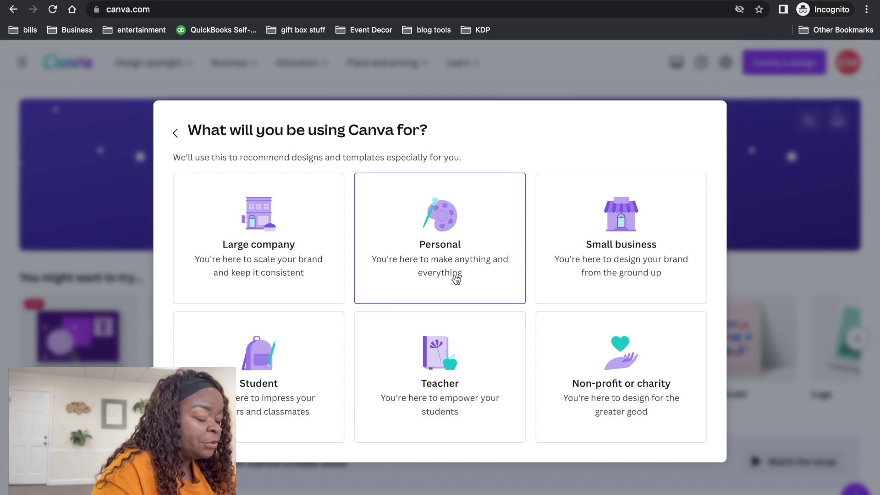
{"action": "left_click", "coordinate": [454, 257]}
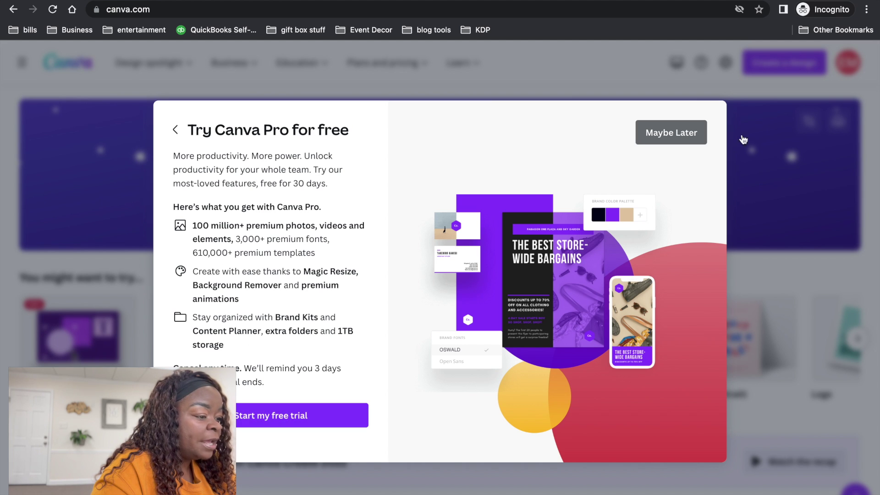
{"action": "left_click", "coordinate": [677, 133]}
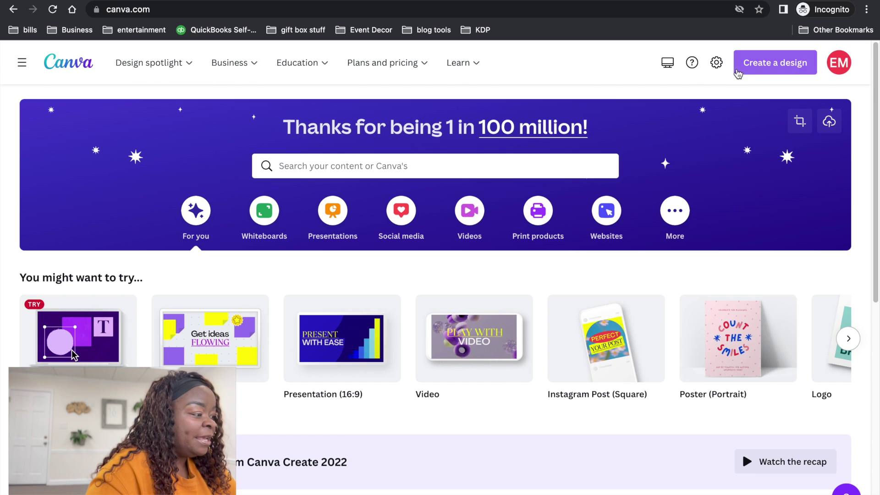
Create a new custom-size design of 600 × 200 px
{"action": "left_click", "coordinate": [752, 66]}
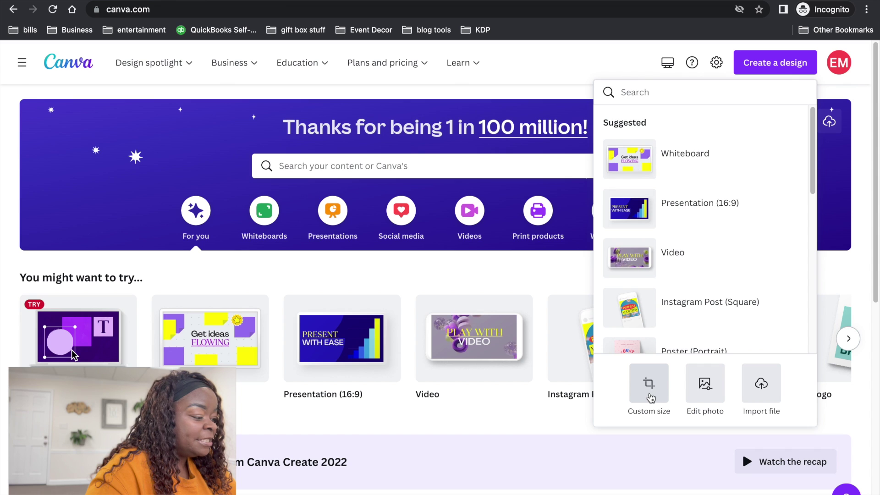
{"action": "left_click", "coordinate": [649, 397]}
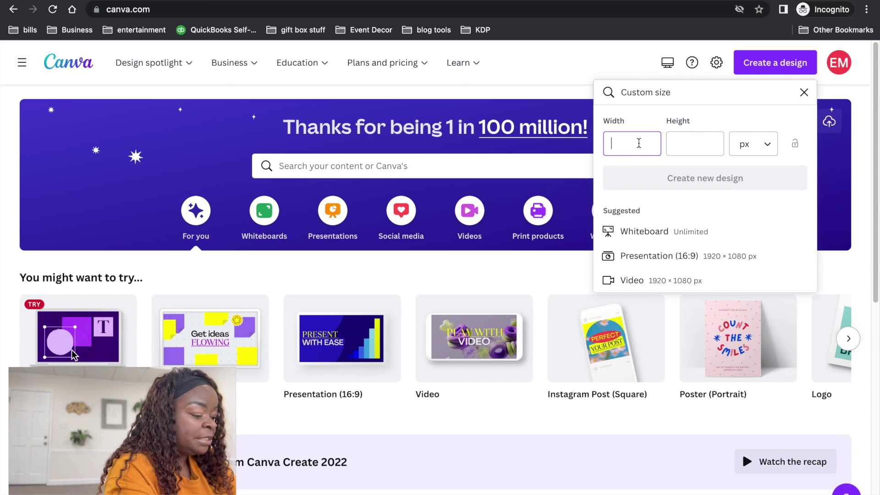
{"action": "left_click", "coordinate": [712, 143]}
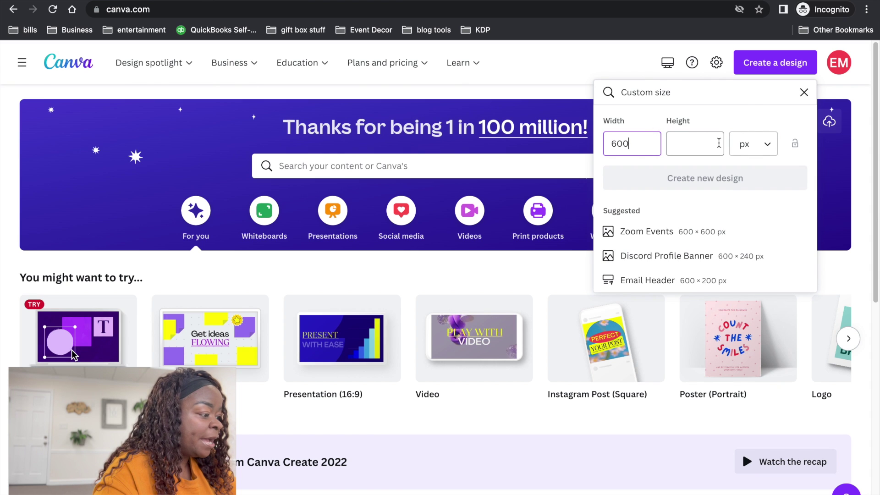
{"action": "type", "text": "200"}
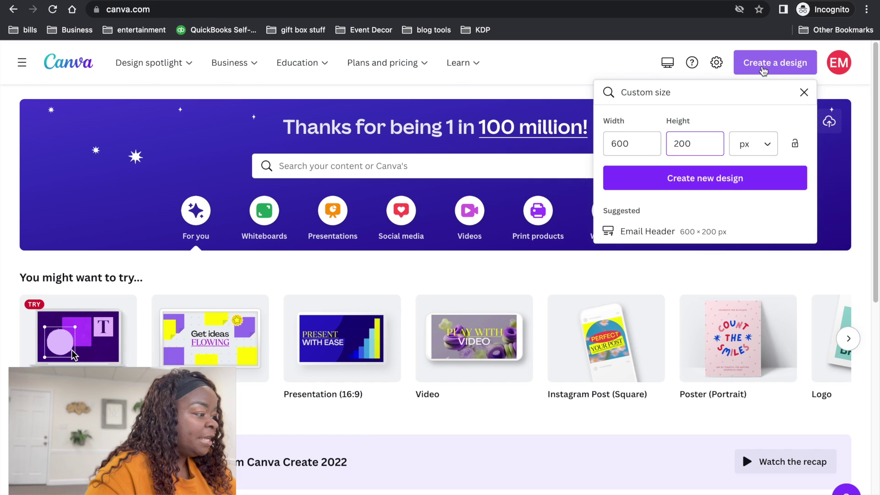
{"action": "left_click", "coordinate": [704, 177]}
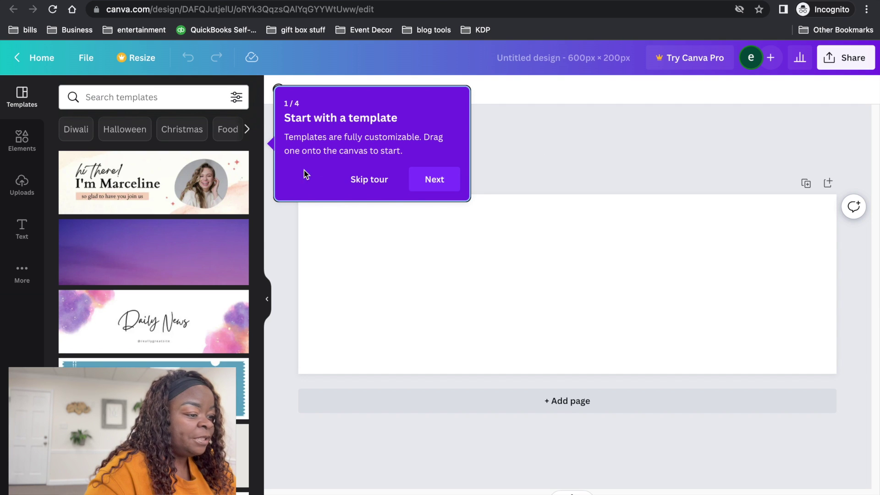
Apply the portrait greeting template and drag its 'hi there!' text to the banner's lower right
{"action": "left_click", "coordinate": [369, 178]}
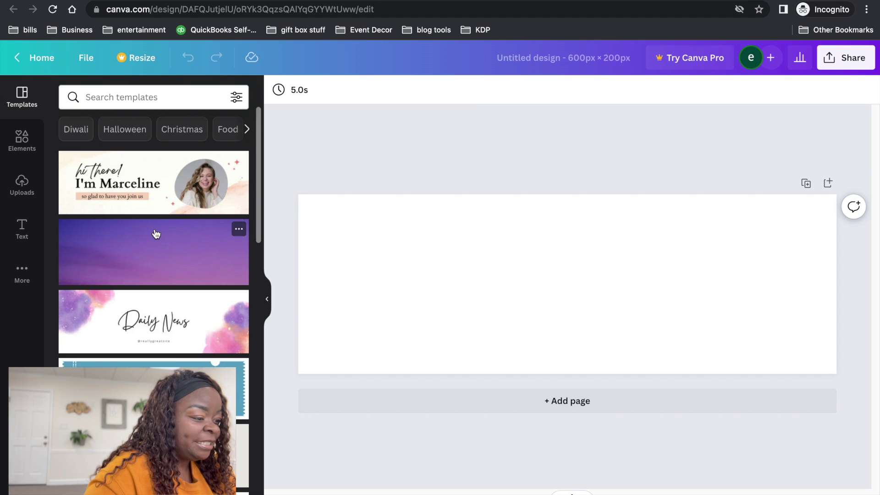
{"action": "left_click", "coordinate": [72, 193]}
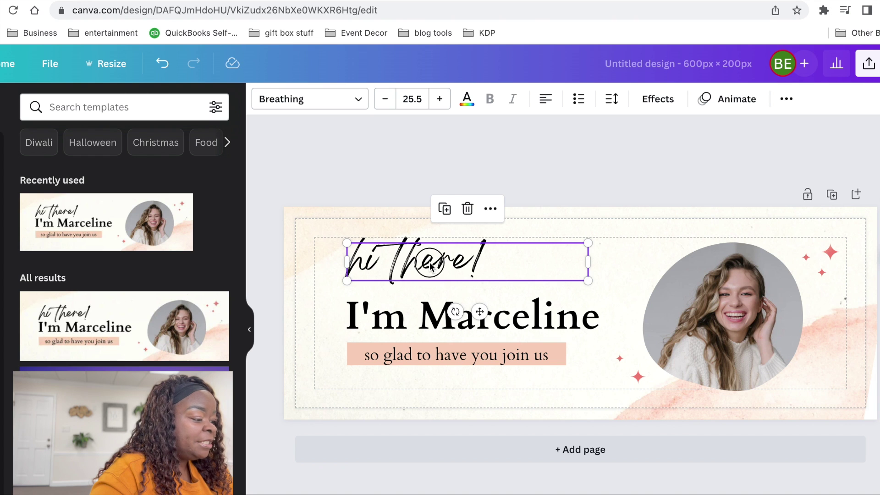
{"action": "left_click_drag", "start_coordinate": [429, 266], "coordinate": [578, 382]}
{"action": "left_click_drag", "start_coordinate": [465, 357], "coordinate": [660, 397]}
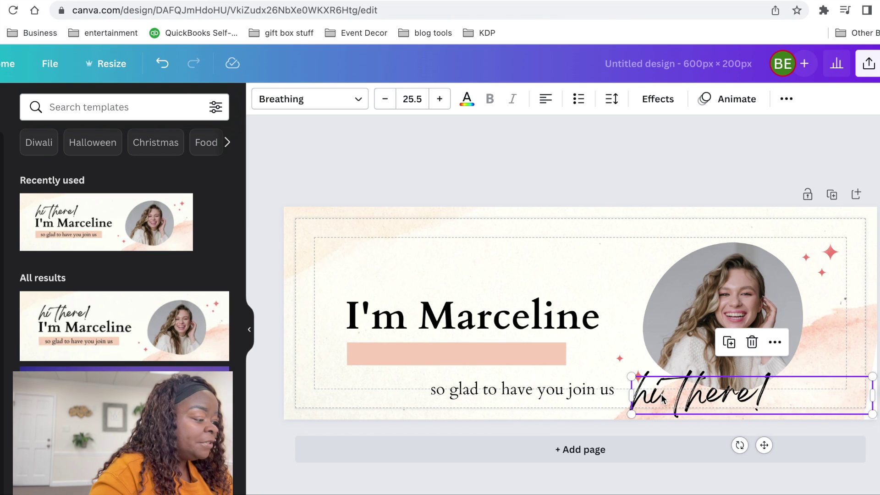
{"action": "double_click", "coordinate": [769, 397]}
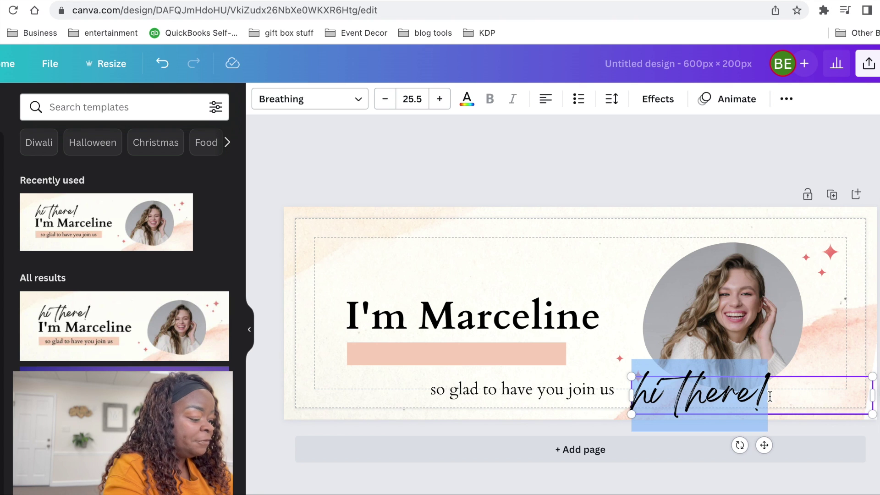
Replace the script text with 'follow me' and change the ending of the heading's sample name
{"action": "type", "text": "follow"}
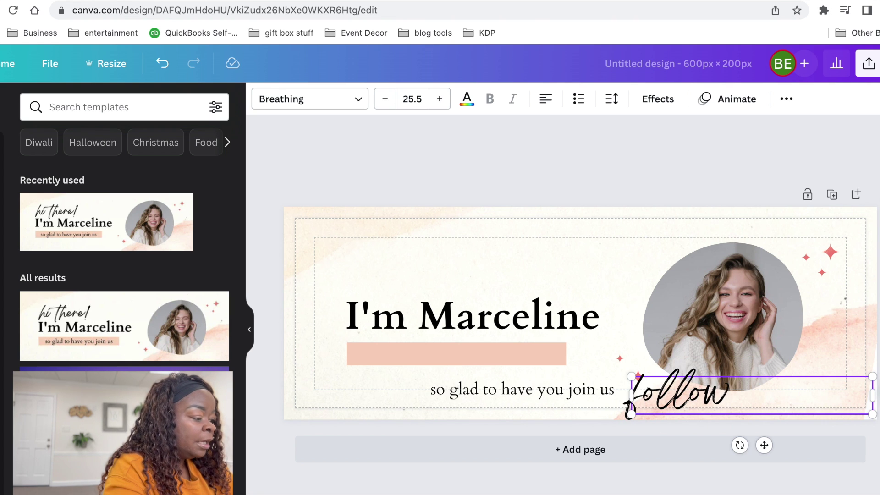
{"action": "type", "text": " me"}
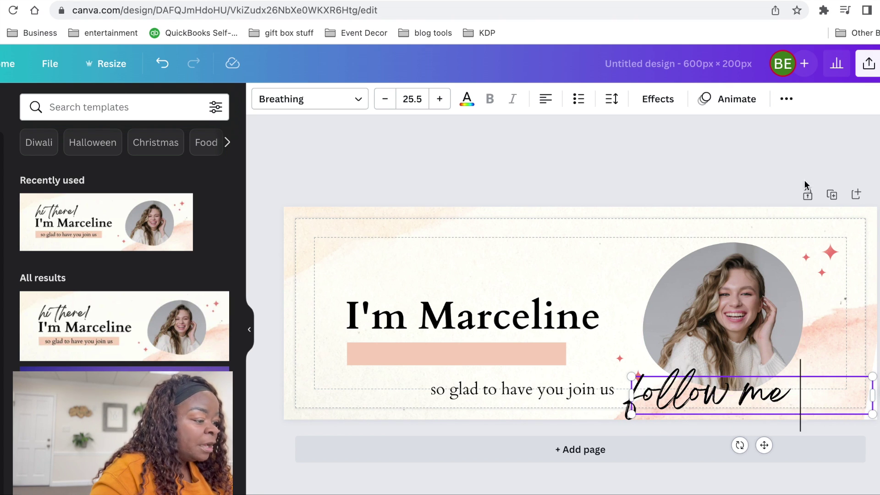
{"action": "left_click", "coordinate": [602, 315]}
{"action": "left_click", "coordinate": [602, 313]}
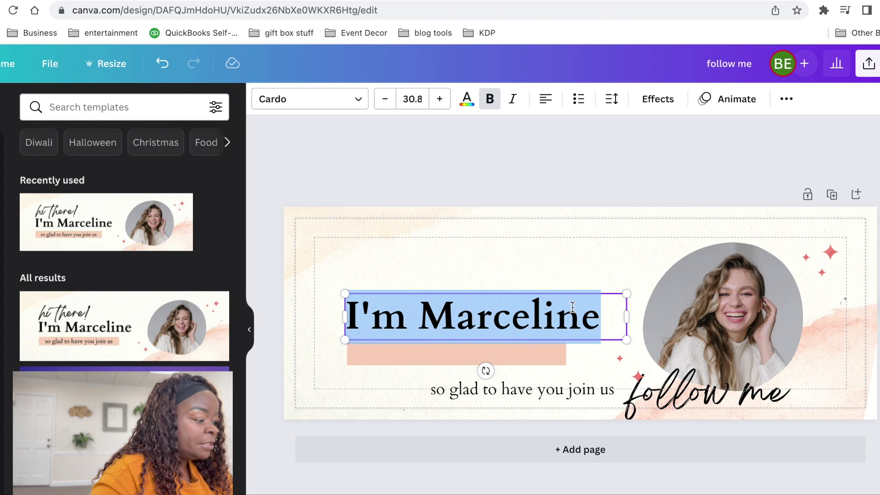
{"action": "left_click", "coordinate": [604, 317]}
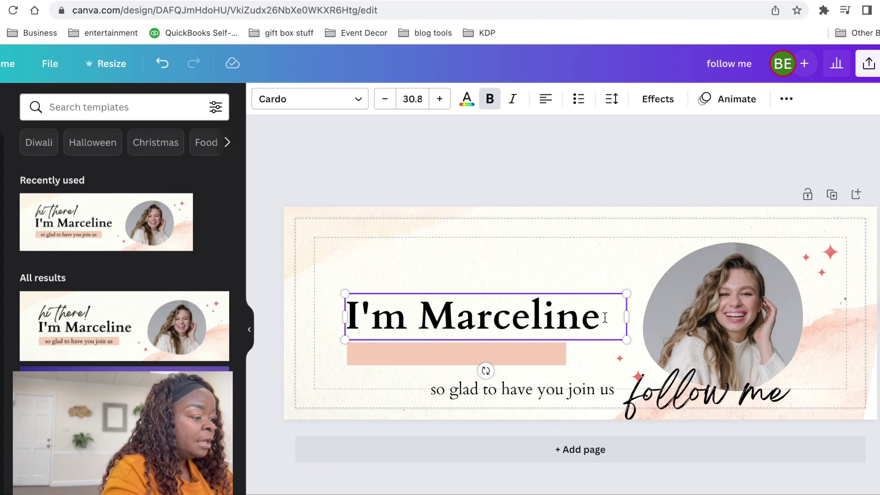
{"action": "key", "text": "BackSpace"}
{"action": "key", "text": "BackSpace"}
{"action": "key", "text": "BackSpace"}
{"action": "key", "text": "BackSpace"}
{"action": "key", "text": "BackSpace"}
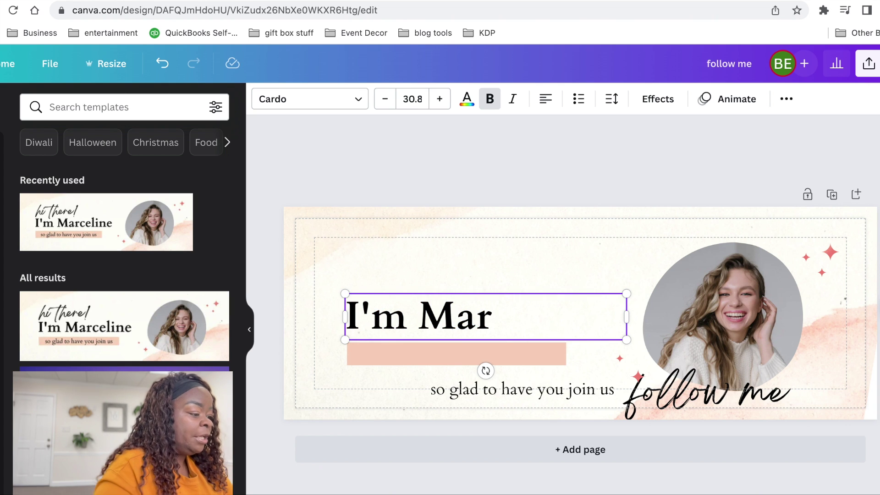
{"action": "type", "text": "ie"}
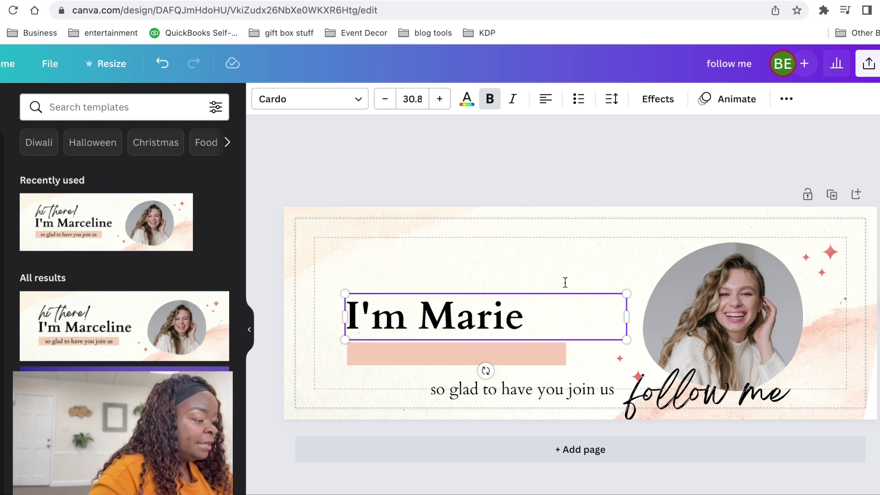
Move the name heading right and down, and the round photo to the banner's left
{"action": "left_click", "coordinate": [467, 273]}
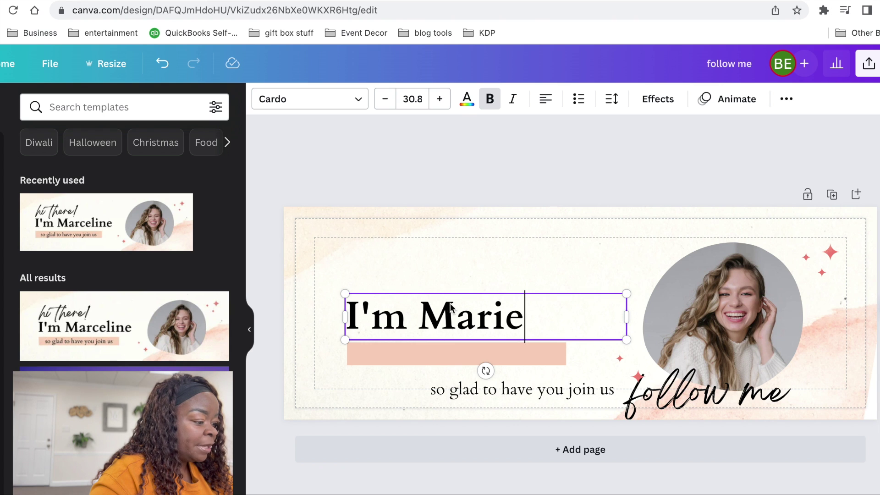
{"action": "left_click", "coordinate": [461, 269]}
{"action": "left_click_drag", "start_coordinate": [455, 319], "coordinate": [581, 350]}
{"action": "left_click_drag", "start_coordinate": [698, 285], "coordinate": [362, 276]}
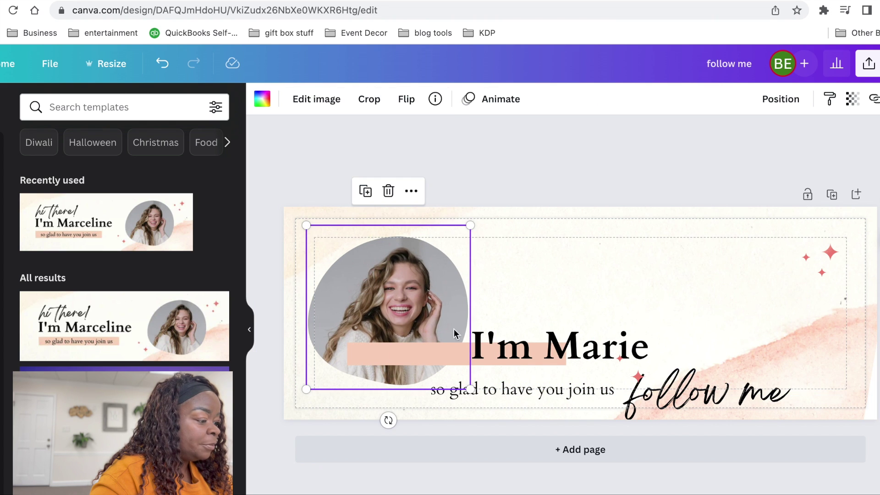
Stack the heading, pink bar and tagline beside the photo, with the tagline reading 'Content Creator'
{"action": "left_click_drag", "start_coordinate": [559, 346], "coordinate": [557, 277]}
{"action": "left_click_drag", "start_coordinate": [447, 353], "coordinate": [557, 325]}
{"action": "left_click_drag", "start_coordinate": [543, 393], "coordinate": [588, 317]}
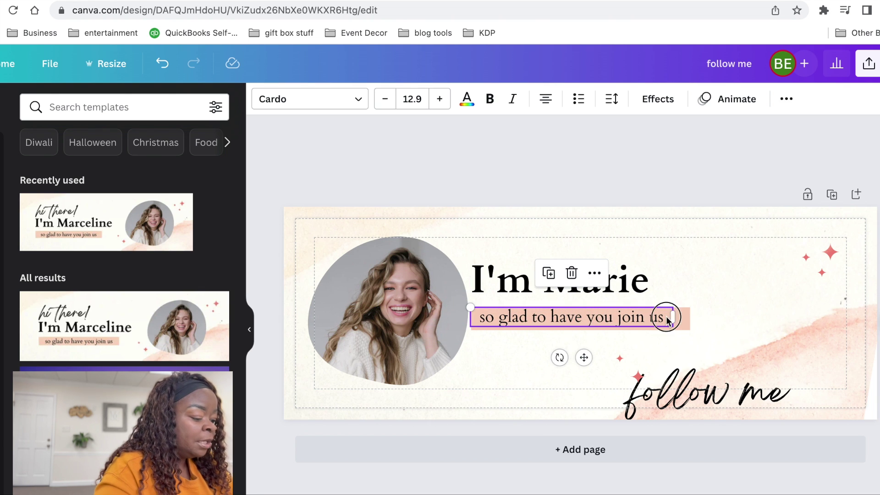
{"action": "double_click", "coordinate": [667, 319]}
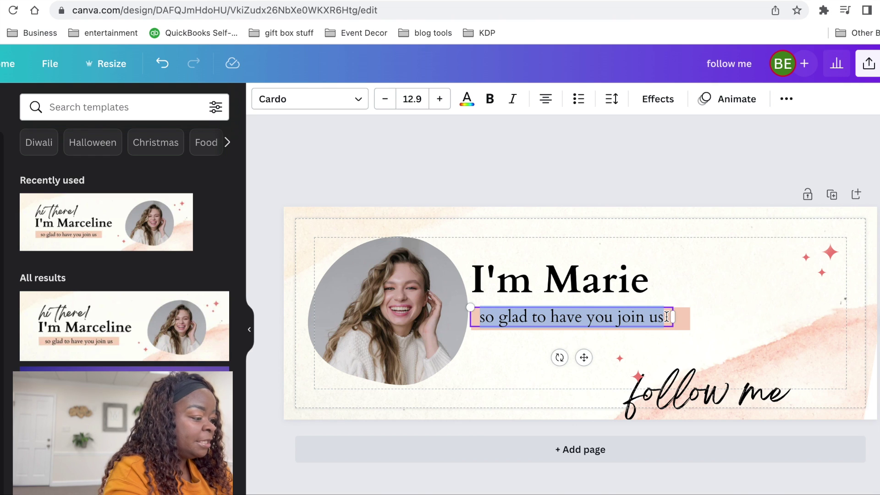
{"action": "type", "text": "Conten"}
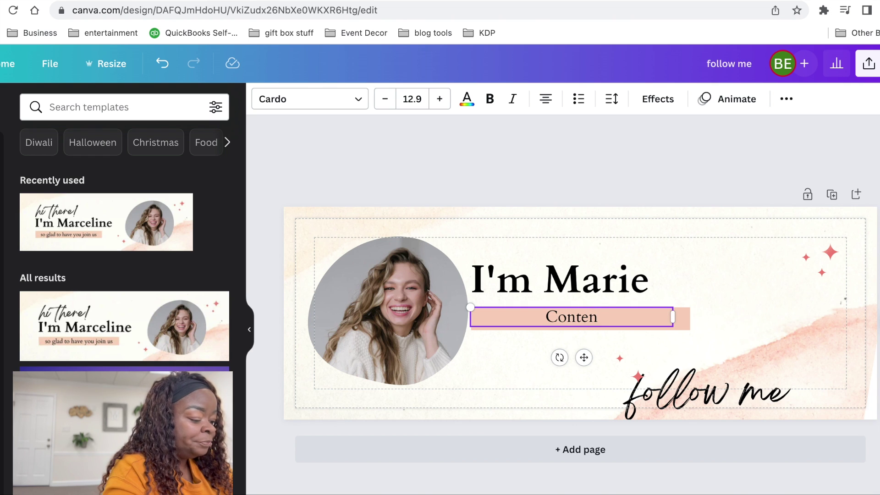
{"action": "type", "text": "t Creator"}
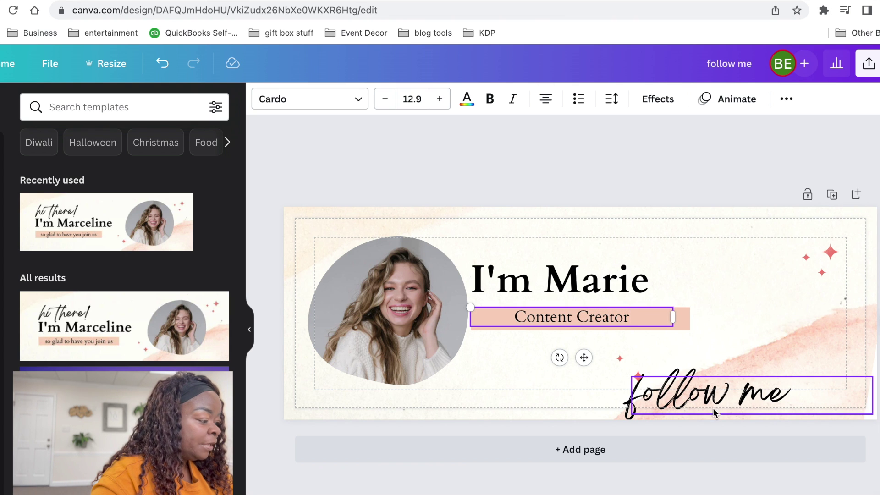
Shift 'follow me' further into the banner's lower-right corner
{"action": "left_click", "coordinate": [679, 406]}
{"action": "left_click_drag", "start_coordinate": [679, 406], "coordinate": [734, 407]}
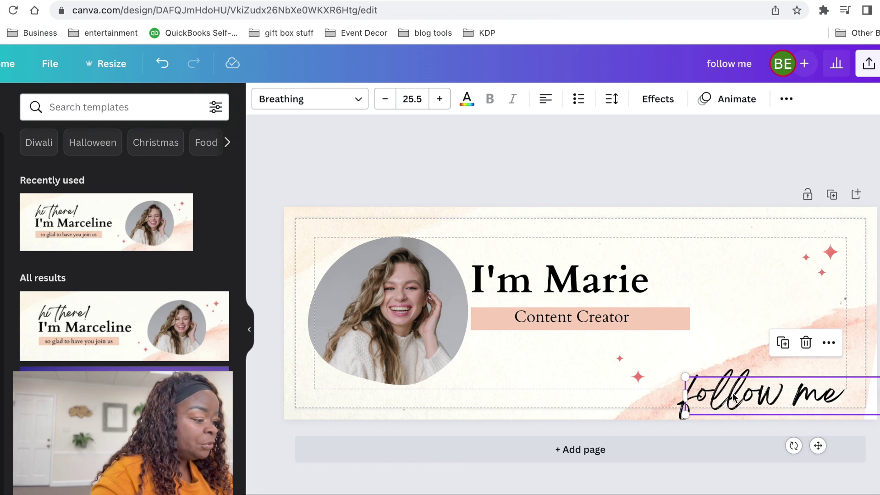
{"action": "left_click", "coordinate": [482, 384]}
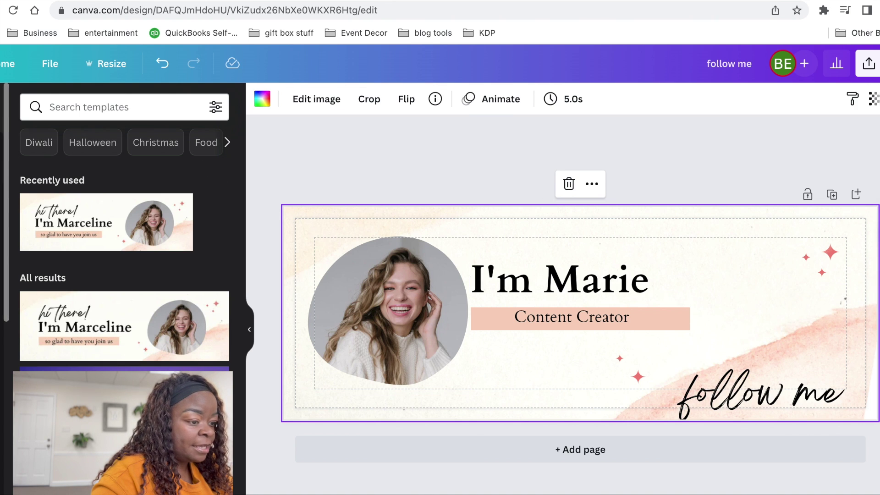
Add a black Facebook icon from an element search and place it below the Content Creator bar
{"action": "left_click", "coordinate": [1, 179]}
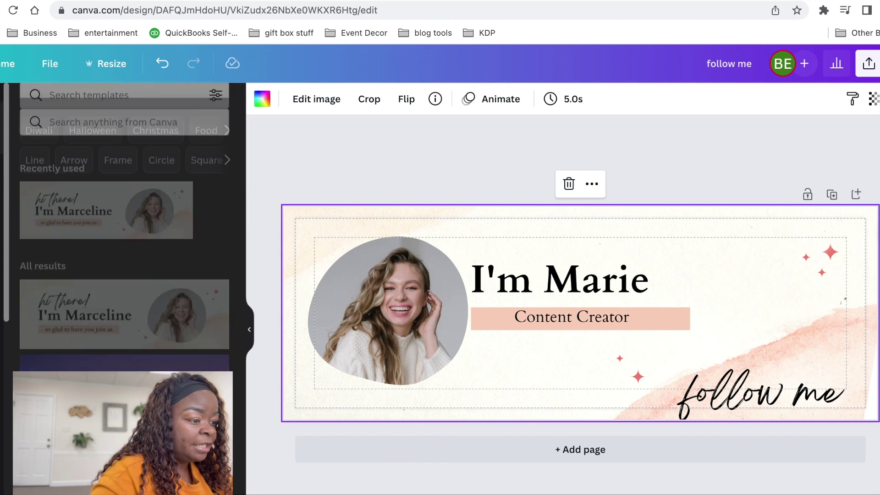
{"action": "left_click", "coordinate": [114, 108]}
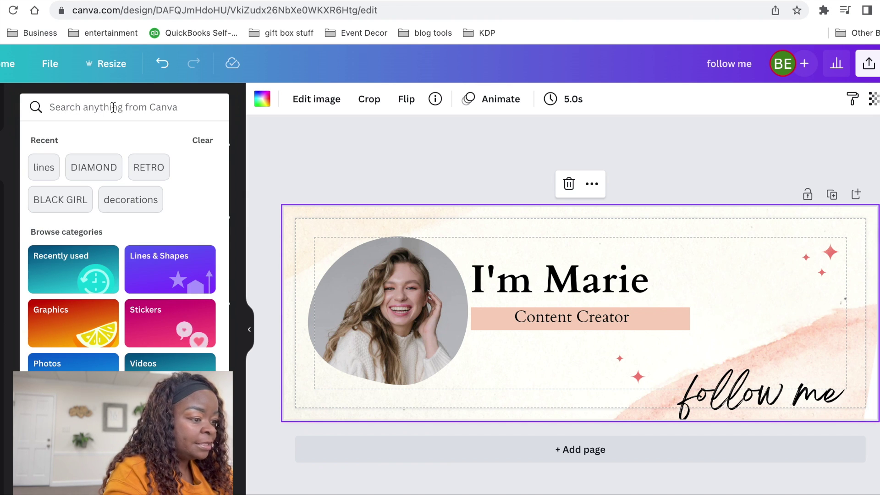
{"action": "type", "text": "faceb"}
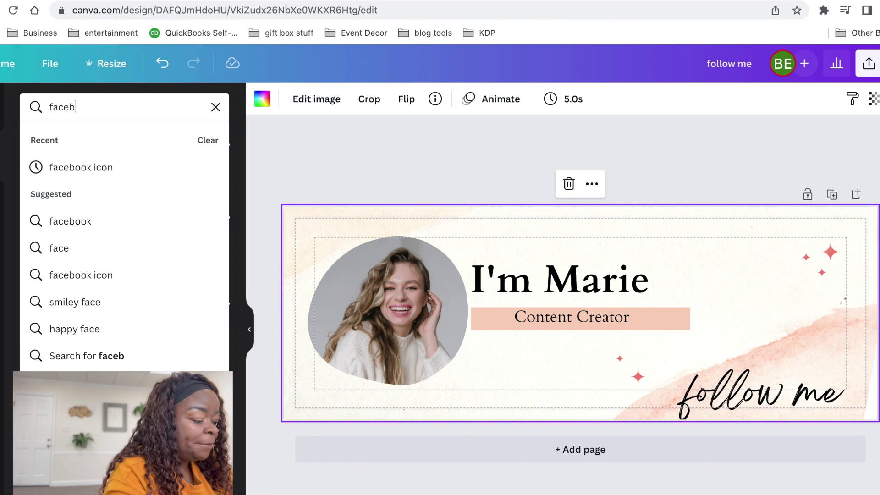
{"action": "type", "text": "ook icon"}
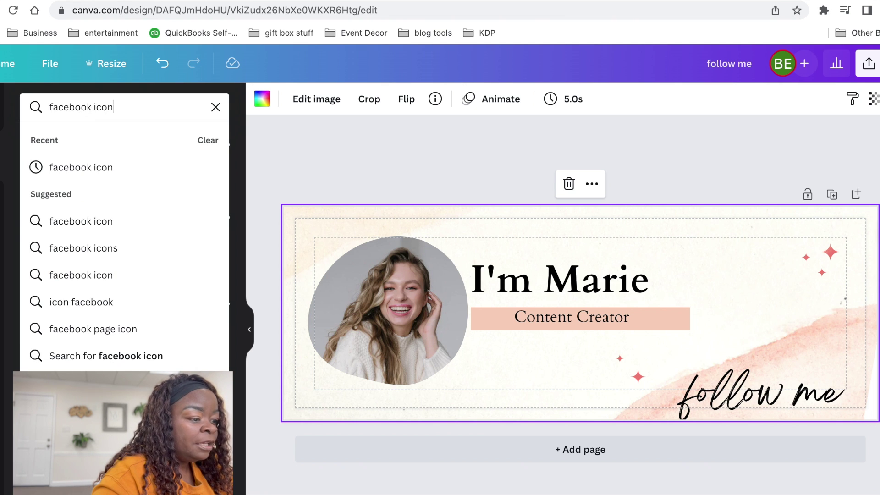
{"action": "left_click", "coordinate": [87, 168]}
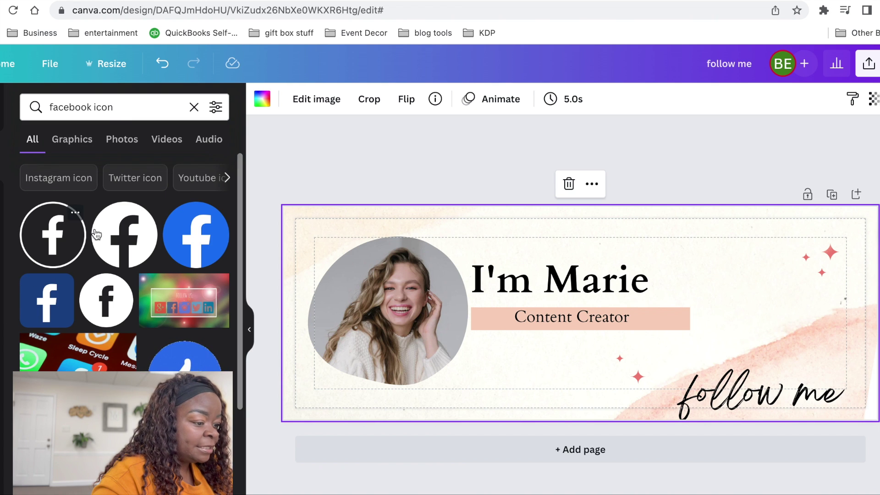
{"action": "left_click", "coordinate": [112, 307]}
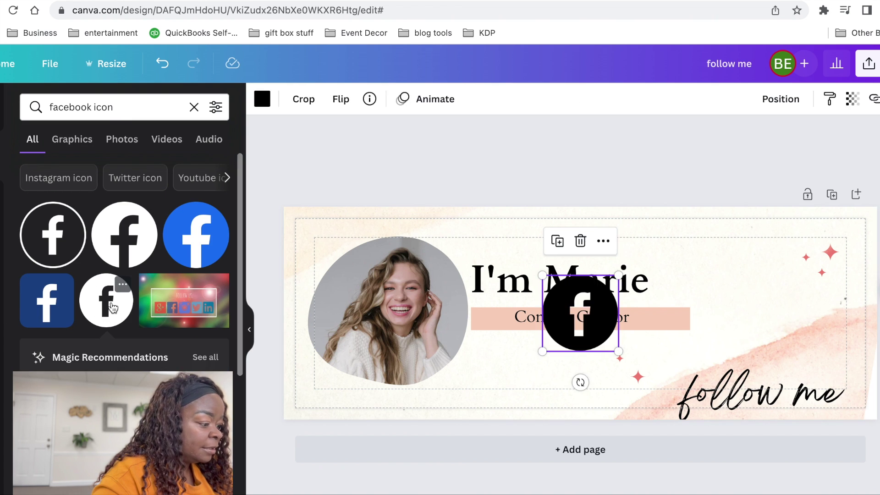
{"action": "left_click_drag", "start_coordinate": [554, 329], "coordinate": [509, 411]}
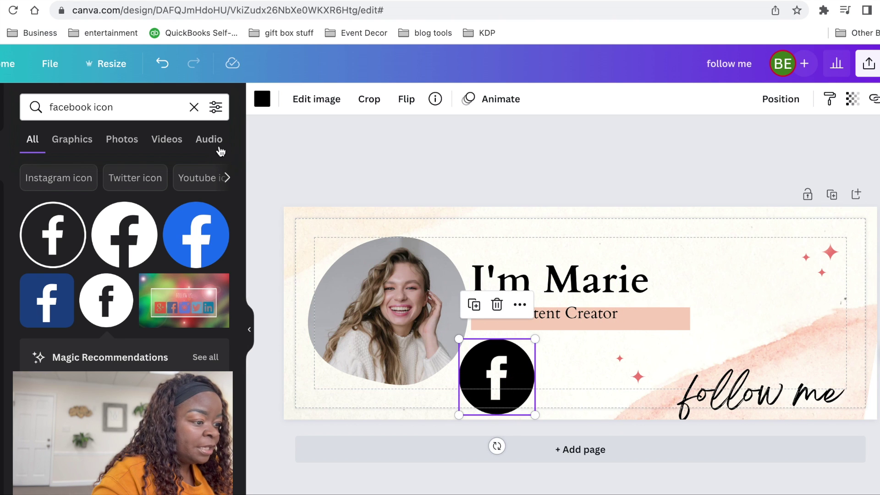
Add a black Instagram icon and place it beside the Facebook icon
{"action": "left_click", "coordinate": [92, 107]}
{"action": "key", "text": "BackSpace"}
{"action": "key", "text": "BackSpace"}
{"action": "key", "text": "BackSpace"}
{"action": "key", "text": "BackSpace"}
{"action": "key", "text": "BackSpace"}
{"action": "key", "text": "BackSpace"}
{"action": "key", "text": "BackSpace"}
{"action": "key", "text": "BackSpace"}
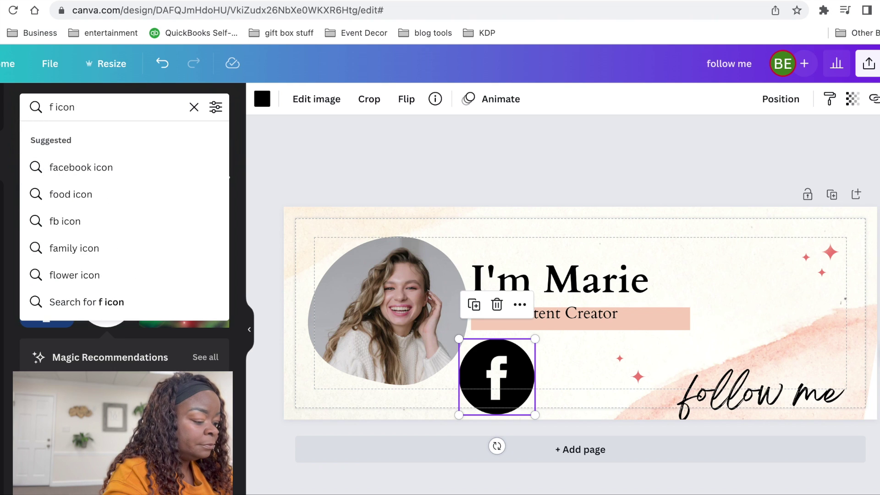
{"action": "type", "text": "instagram"}
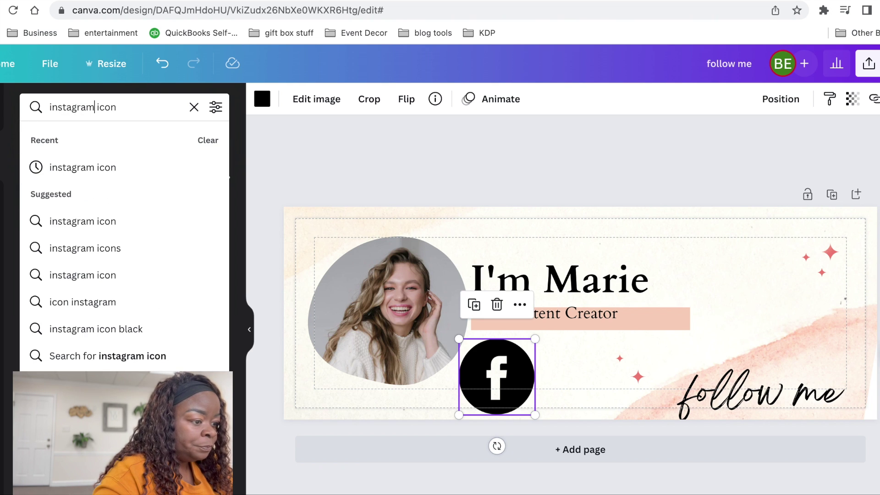
{"action": "left_click", "coordinate": [100, 168]}
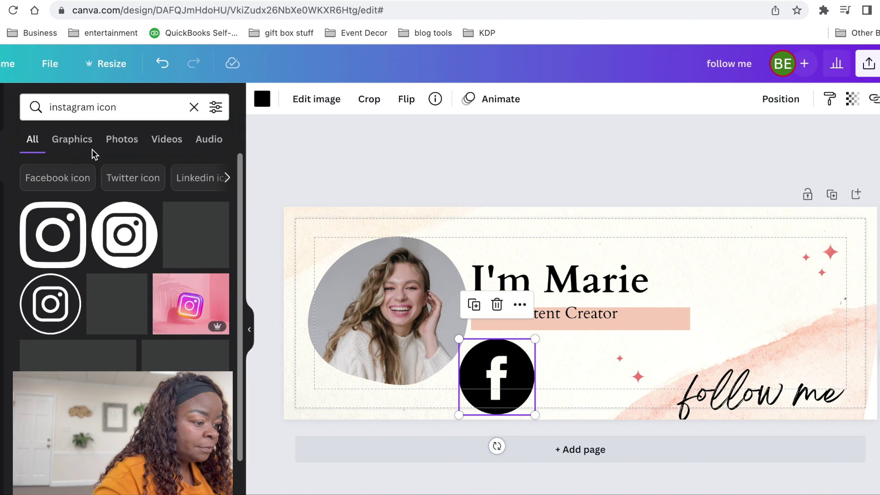
{"action": "left_click", "coordinate": [136, 247]}
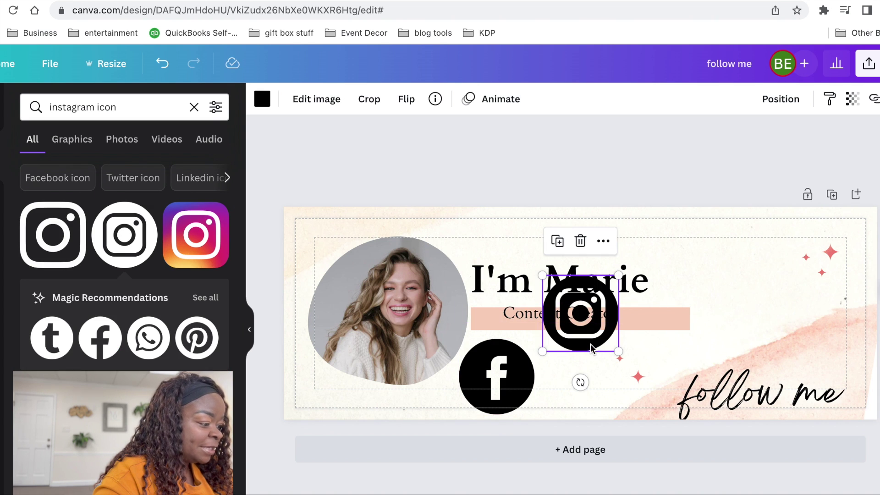
{"action": "left_click_drag", "start_coordinate": [591, 348], "coordinate": [590, 409]}
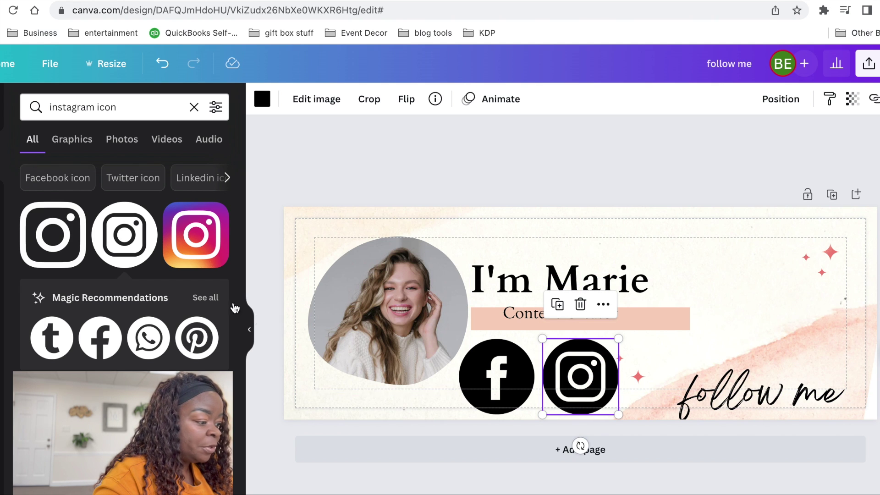
Add a black YouTube icon beside the Instagram icon, then add a blank second page
{"action": "left_click", "coordinate": [95, 106]}
{"action": "key", "text": "BackSpace"}
{"action": "key", "text": "BackSpace"}
{"action": "key", "text": "BackSpace"}
{"action": "key", "text": "BackSpace"}
{"action": "key", "text": "BackSpace"}
{"action": "key", "text": "BackSpace"}
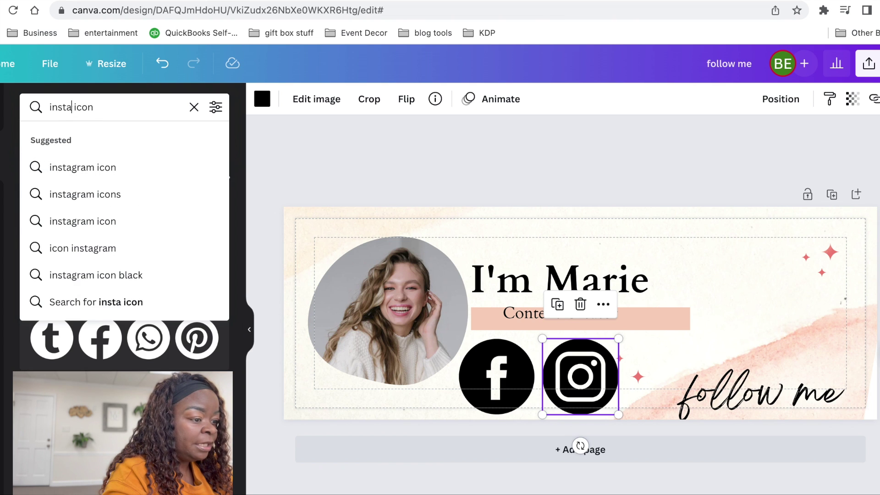
{"action": "key", "text": "BackSpace"}
{"action": "key", "text": "BackSpace"}
{"action": "key", "text": "BackSpace"}
{"action": "type", "text": "youtu"}
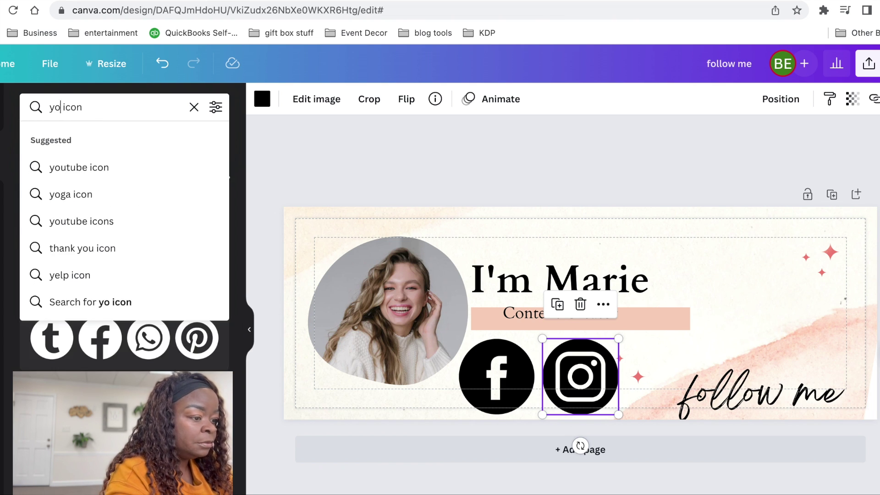
{"action": "type", "text": "be"}
{"action": "left_click", "coordinate": [104, 169]}
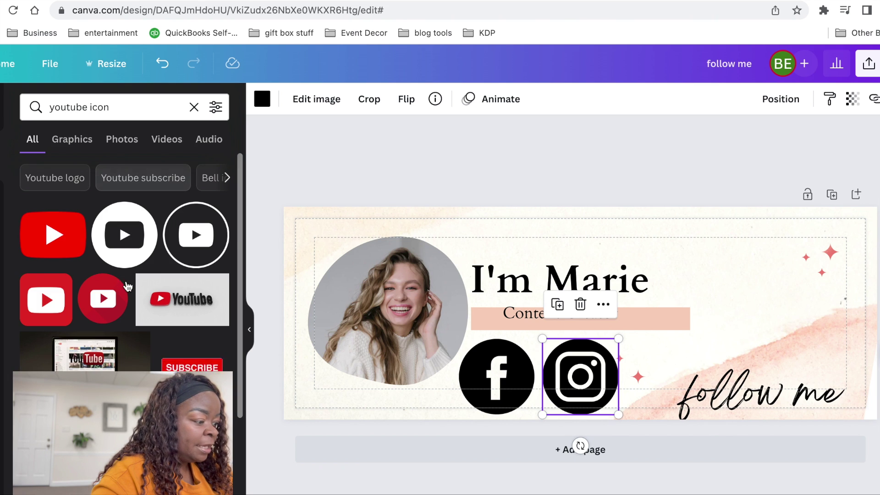
{"action": "left_click", "coordinate": [122, 233]}
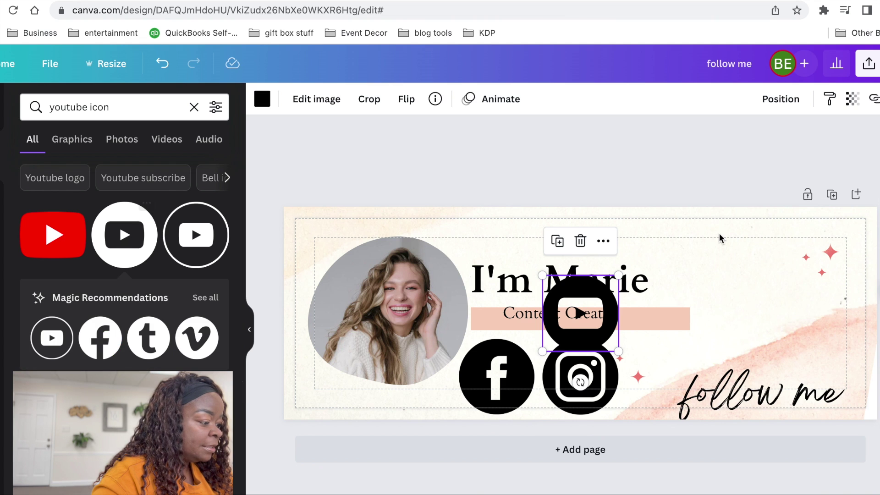
{"action": "left_click_drag", "start_coordinate": [585, 295], "coordinate": [684, 392]}
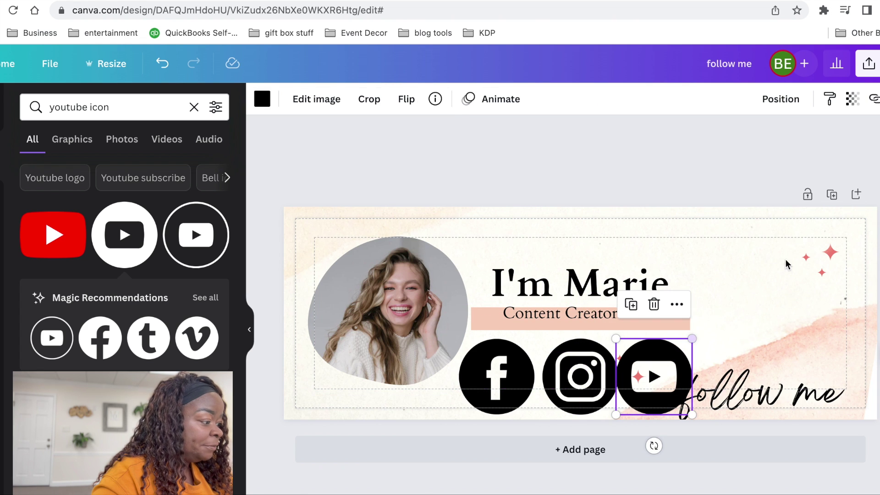
{"action": "left_click", "coordinate": [856, 195]}
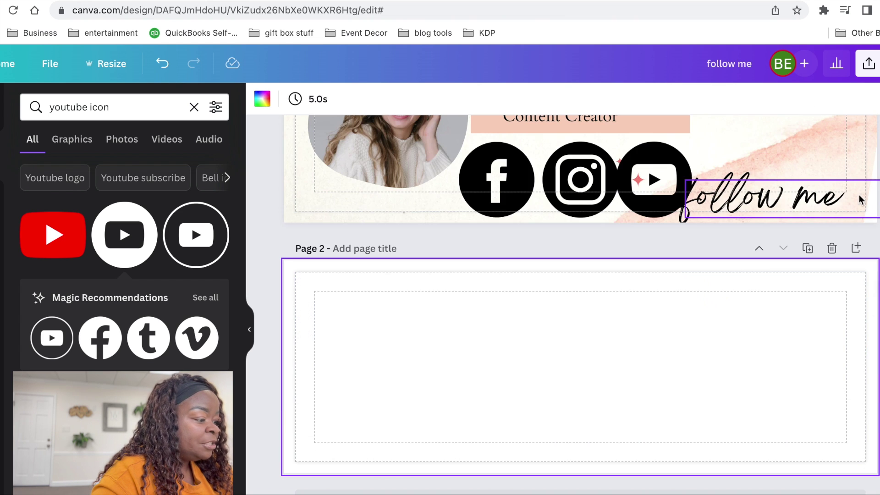
Move the Facebook, Instagram and YouTube icons onto Page 2 and stack them together
{"action": "left_click_drag", "start_coordinate": [488, 183], "coordinate": [428, 362]}
{"action": "left_click", "coordinate": [580, 179]}
{"action": "left_click_drag", "start_coordinate": [581, 179], "coordinate": [523, 360]}
{"action": "left_click_drag", "start_coordinate": [640, 184], "coordinate": [593, 365]}
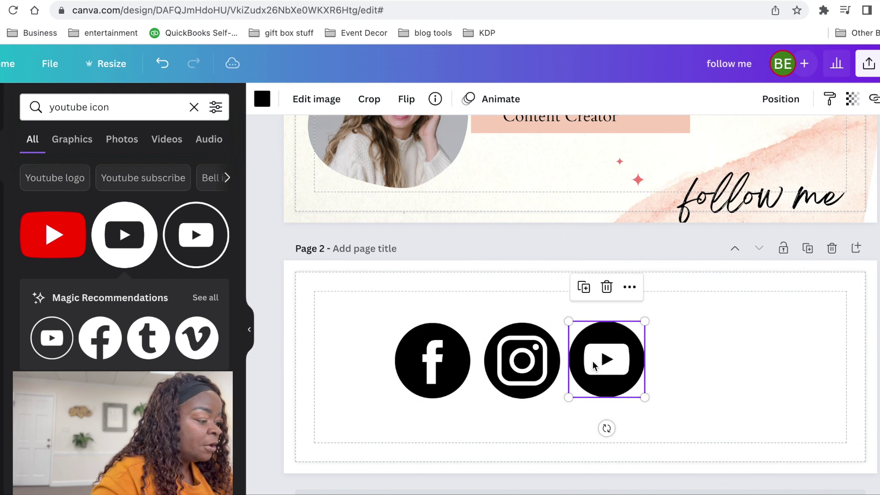
{"action": "left_click", "coordinate": [508, 372]}
{"action": "left_click_drag", "start_coordinate": [507, 372], "coordinate": [412, 370]}
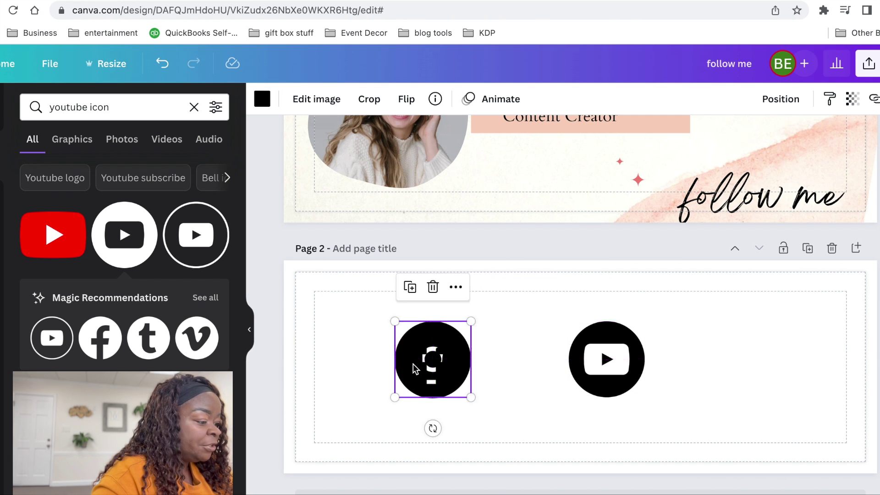
{"action": "left_click_drag", "start_coordinate": [600, 370], "coordinate": [430, 370]}
Align the stacked icons by their middles and shrink them to 47 × 47
{"action": "left_click_drag", "start_coordinate": [534, 310], "coordinate": [345, 435]}
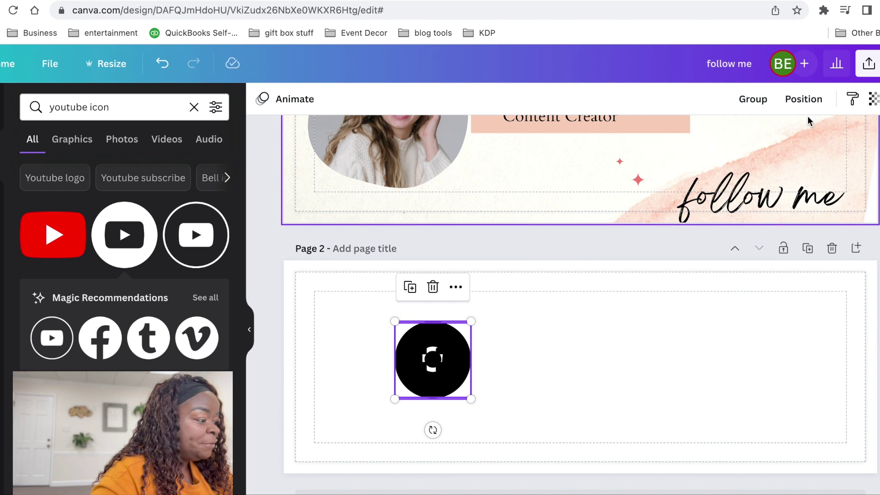
{"action": "left_click", "coordinate": [808, 101]}
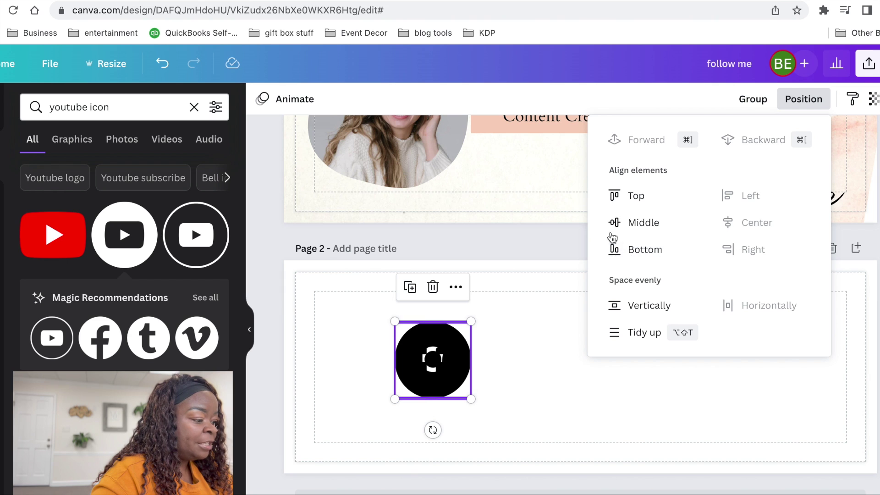
{"action": "left_click", "coordinate": [634, 222]}
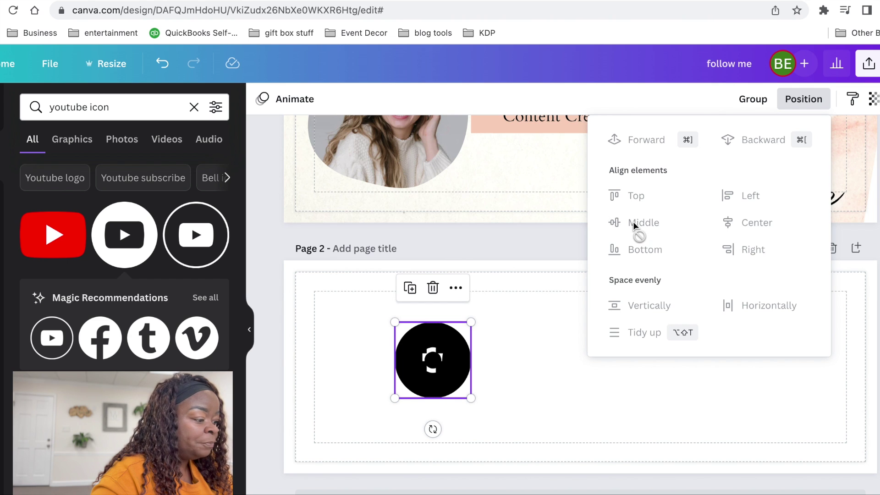
{"action": "left_click", "coordinate": [548, 390]}
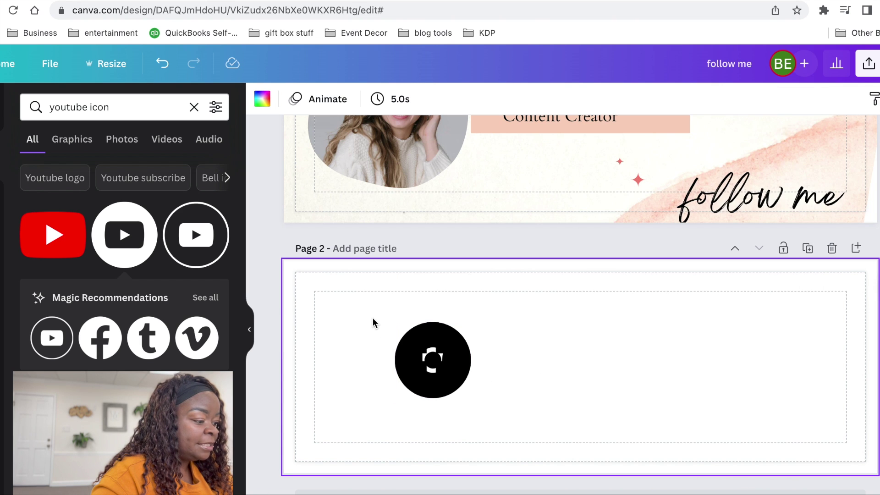
{"action": "left_click_drag", "start_coordinate": [372, 323], "coordinate": [552, 435]}
{"action": "left_click_drag", "start_coordinate": [467, 399], "coordinate": [418, 342]}
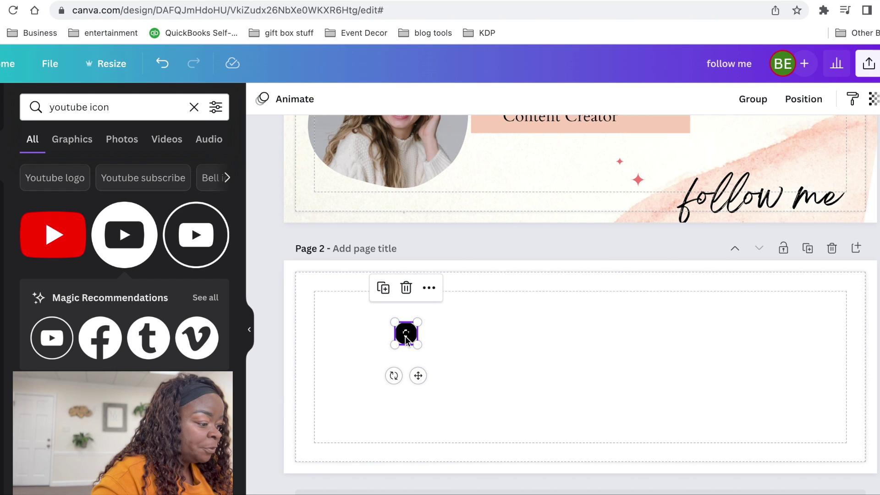
{"action": "left_click", "coordinate": [411, 339]}
Pull the small Instagram, Facebook and YouTube icons apart into a row
{"action": "mouse_move", "coordinate": [411, 339]}
{"action": "left_mouse_down"}
{"action": "mouse_move", "coordinate": [477, 333]}
{"action": "mouse_move", "coordinate": [412, 330]}
{"action": "left_mouse_up"}
{"action": "left_click", "coordinate": [525, 338]}
{"action": "left_click", "coordinate": [447, 327]}
{"action": "left_click", "coordinate": [441, 330]}
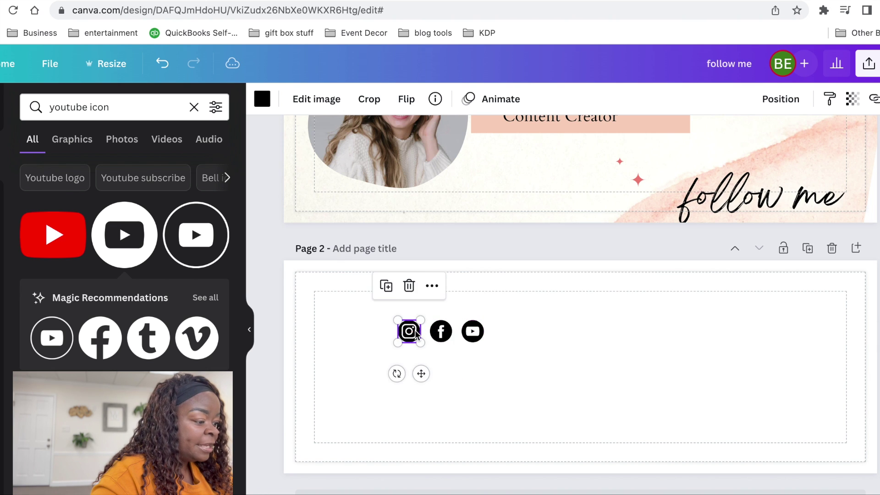
{"action": "left_click", "coordinate": [380, 325]}
Space the three icons evenly with Tidy up, group them, and move the group onto the banner
{"action": "left_click_drag", "start_coordinate": [380, 312], "coordinate": [513, 356]}
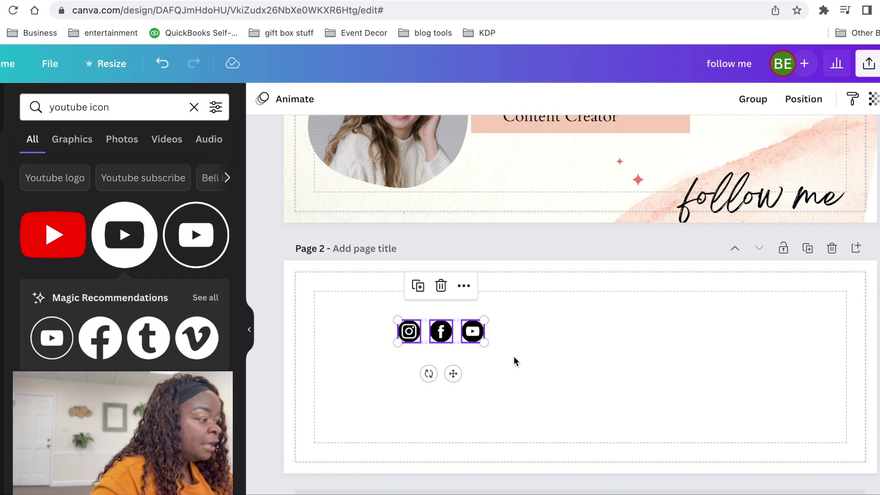
{"action": "left_click", "coordinate": [801, 99]}
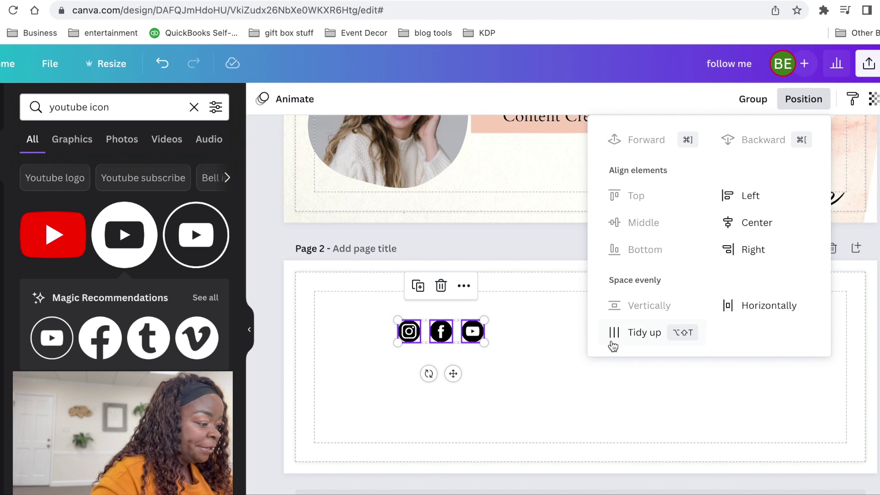
{"action": "left_click", "coordinate": [626, 338]}
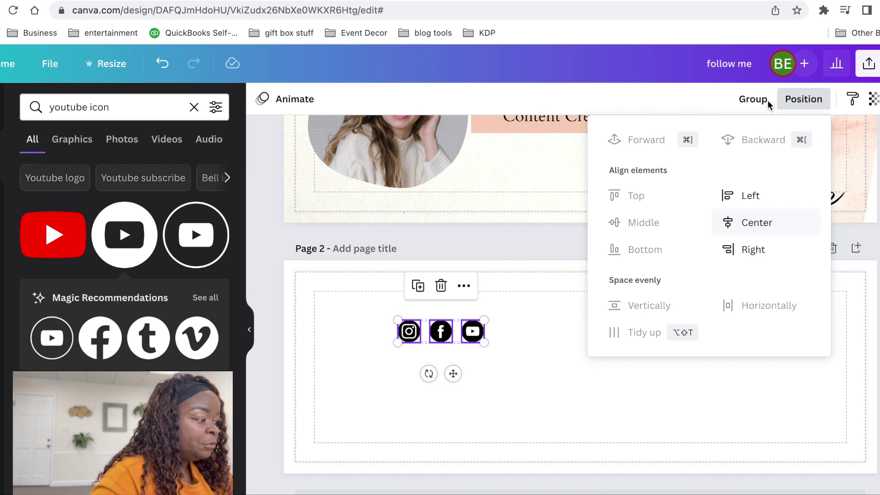
{"action": "left_click", "coordinate": [751, 100]}
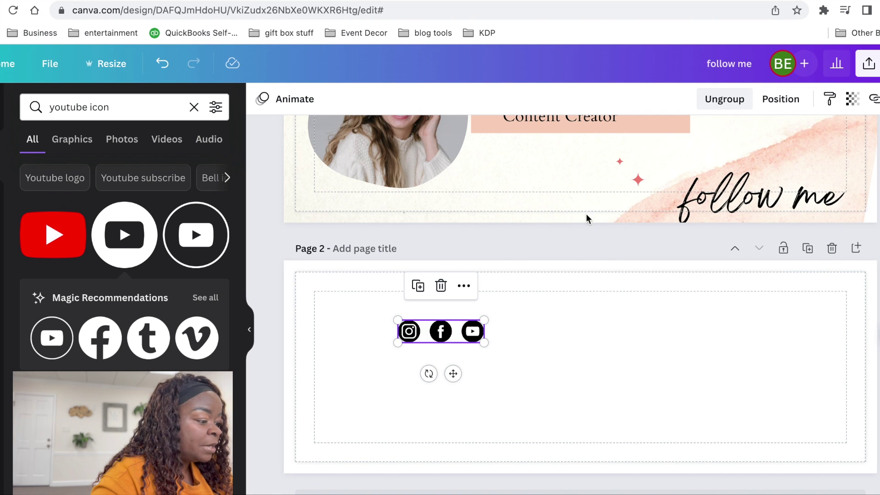
{"action": "left_click_drag", "start_coordinate": [443, 337], "coordinate": [564, 182]}
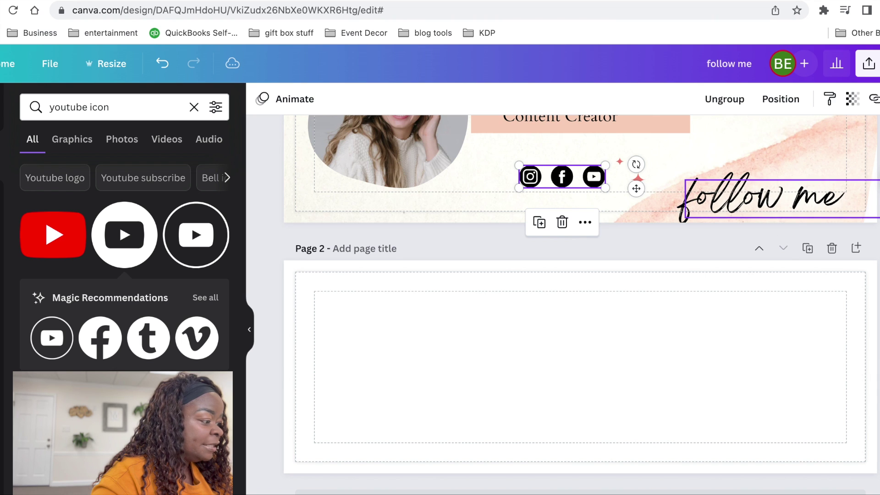
Move 'follow me' beside the icons and shrink it to size 20.8
{"action": "scroll", "coordinate": [792, 238], "scroll_direction": "up", "scroll_amount": 2}
{"action": "scroll", "coordinate": [793, 238], "scroll_direction": "up", "scroll_amount": 2}
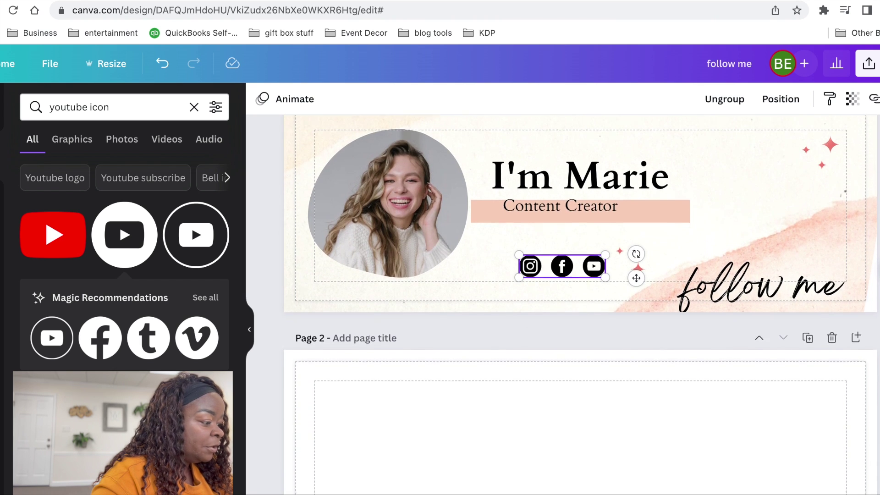
{"action": "left_click_drag", "start_coordinate": [683, 338], "coordinate": [651, 308]}
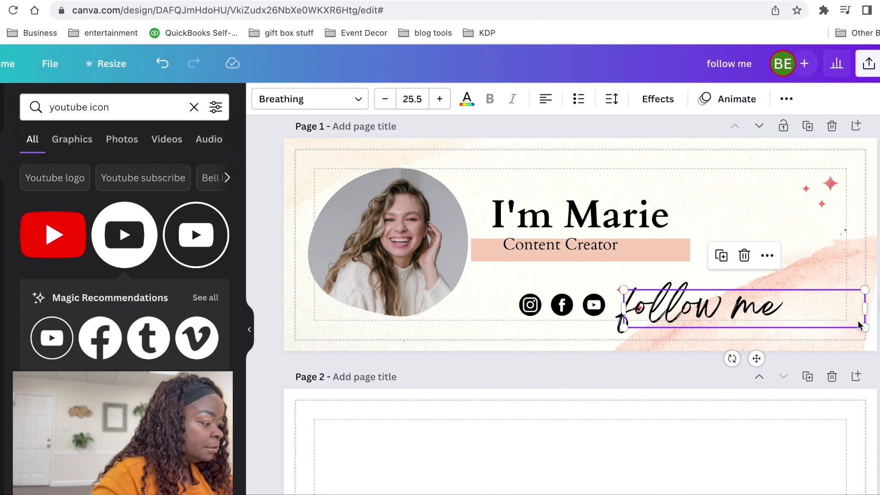
{"action": "left_click_drag", "start_coordinate": [863, 325], "coordinate": [820, 320]}
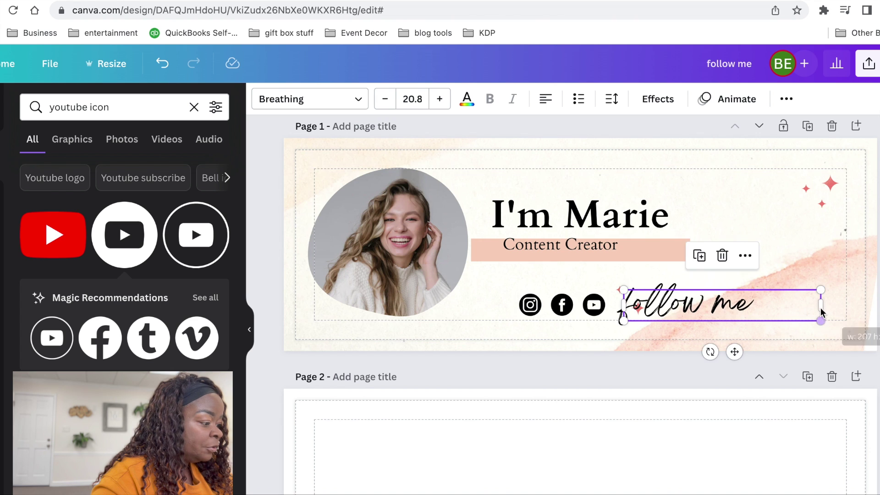
{"action": "left_click_drag", "start_coordinate": [728, 311], "coordinate": [728, 315]}
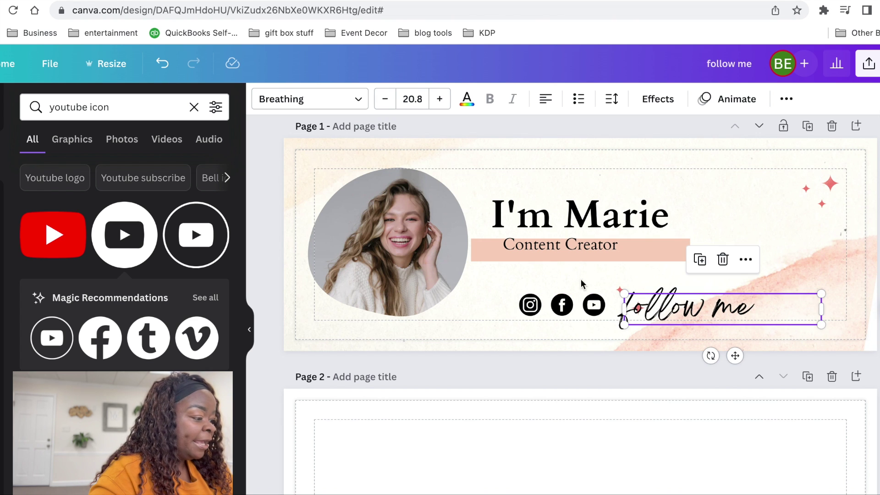
Lower the 'Content Creator' text slightly to re-centre it on its pink bar
{"action": "left_click", "coordinate": [488, 311]}
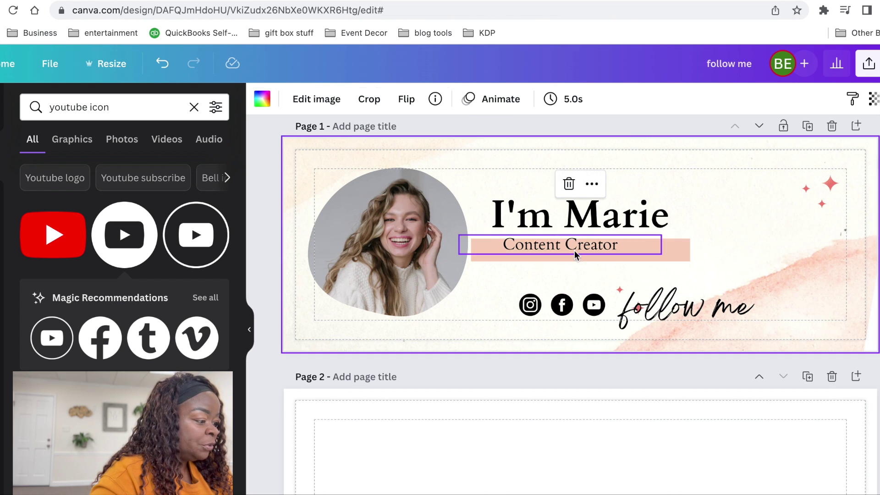
{"action": "left_click_drag", "start_coordinate": [574, 251], "coordinate": [582, 257]}
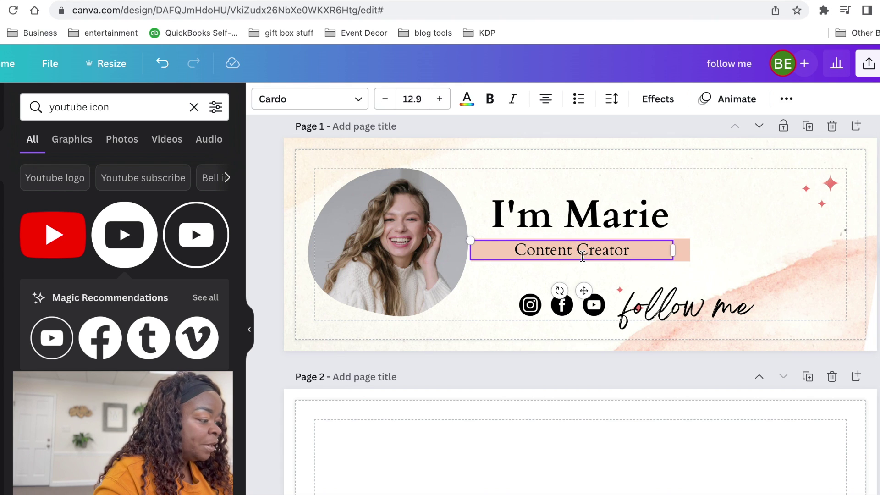
{"action": "left_click", "coordinate": [715, 232]}
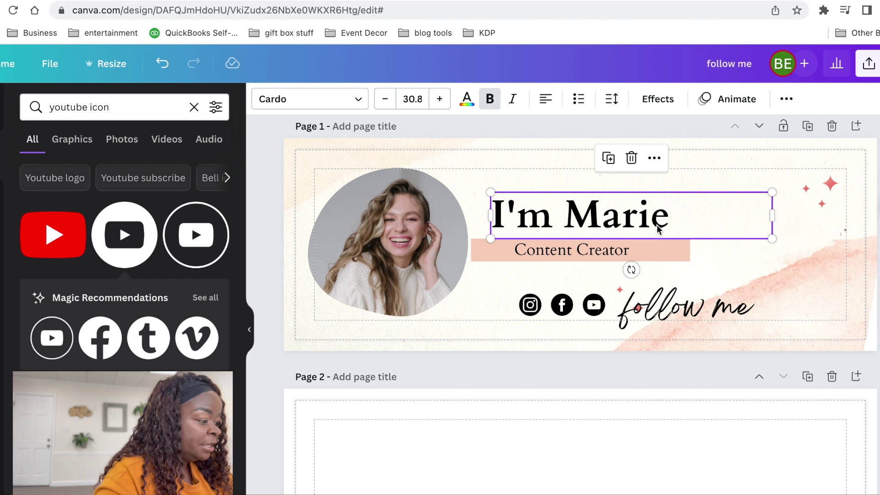
Duplicate the 'Content Creator' text below itself and replace the copy with the social-media handle
{"action": "left_click", "coordinate": [605, 255]}
{"action": "key", "text": "ctrl+d"}
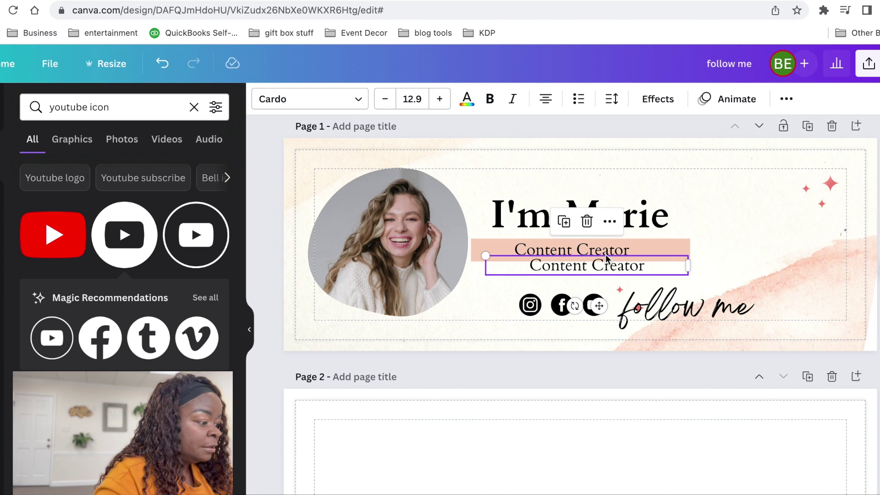
{"action": "left_click_drag", "start_coordinate": [584, 272], "coordinate": [567, 280]}
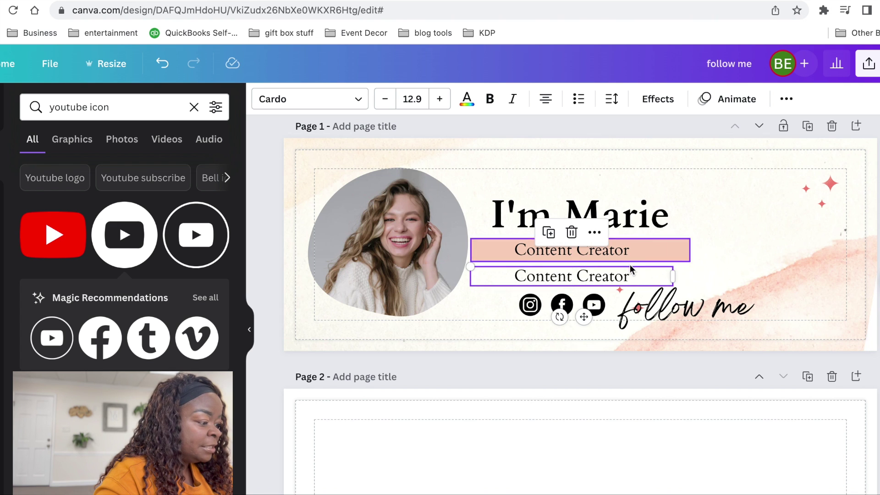
{"action": "left_click", "coordinate": [629, 275]}
{"action": "key", "text": "BackSpace"}
{"action": "key", "text": "BackSpace"}
{"action": "key", "text": "BackSpace"}
{"action": "key", "text": "BackSpace"}
{"action": "key", "text": "BackSpace"}
{"action": "key", "text": "BackSpace"}
{"action": "key", "text": "BackSpace"}
{"action": "key", "text": "BackSpace"}
{"action": "key", "text": "BackSpace"}
{"action": "key", "text": "BackSpace"}
{"action": "key", "text": "BackSpace"}
{"action": "key", "text": "BackSpace"}
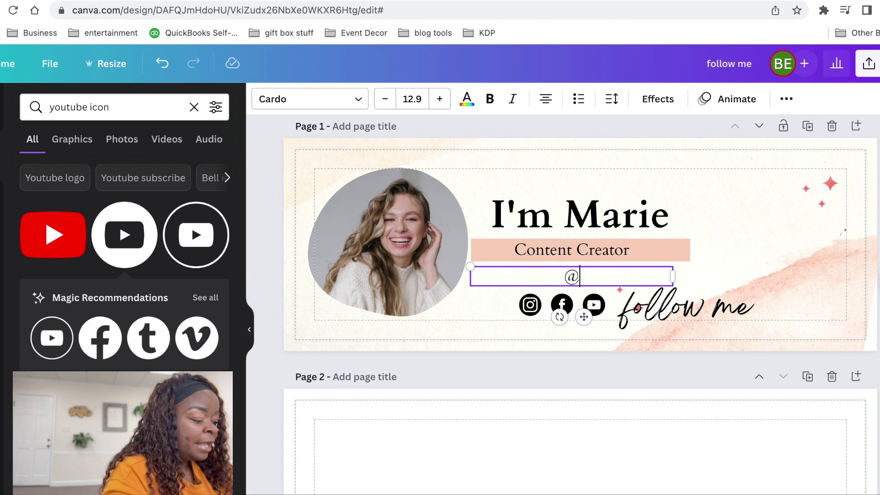
{"action": "type", "text": "@tea"}
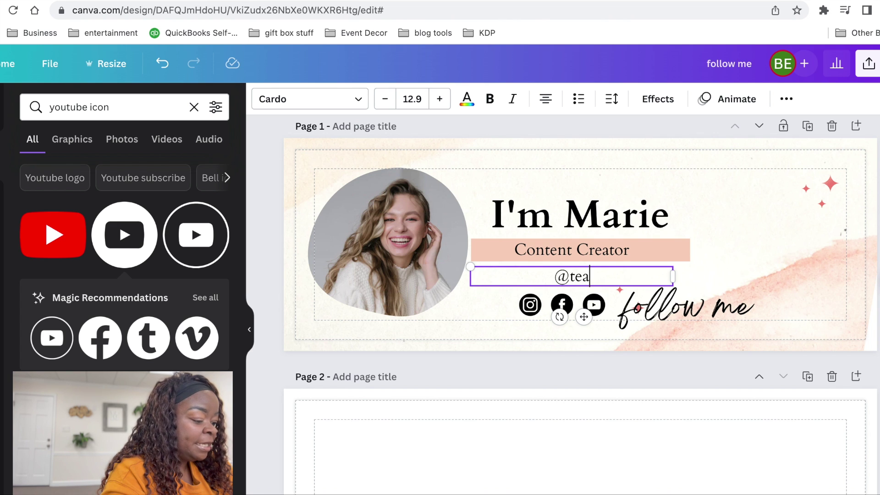
{"action": "type", "text": "withmarie"}
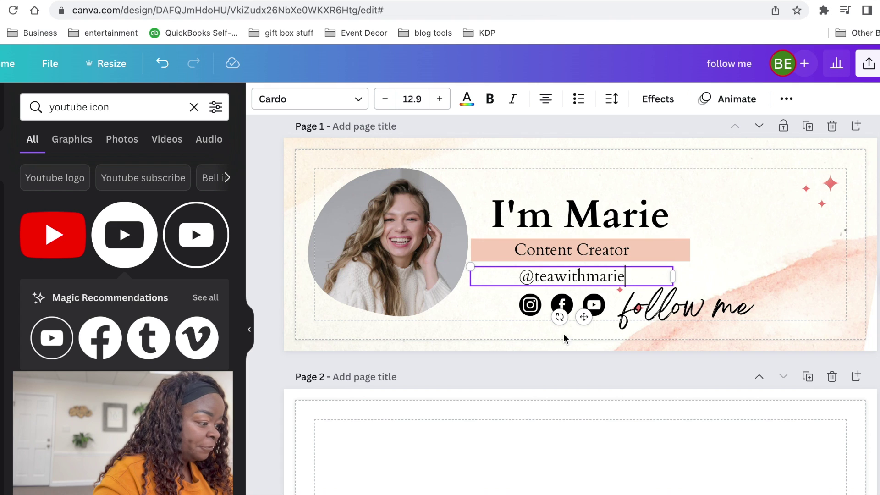
{"action": "left_click", "coordinate": [504, 337]}
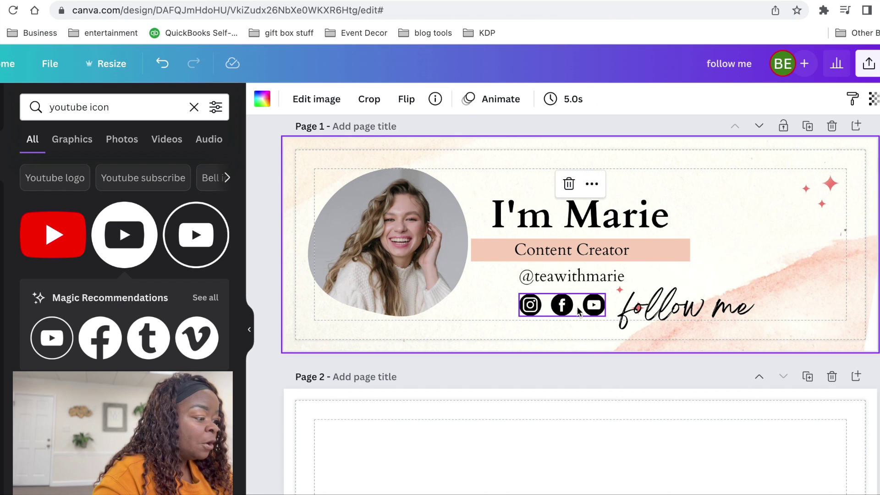
Nudge the social icons slightly lower and drop your uploaded photo into the circle portrait frame
{"action": "left_click_drag", "start_coordinate": [579, 312], "coordinate": [581, 316]}
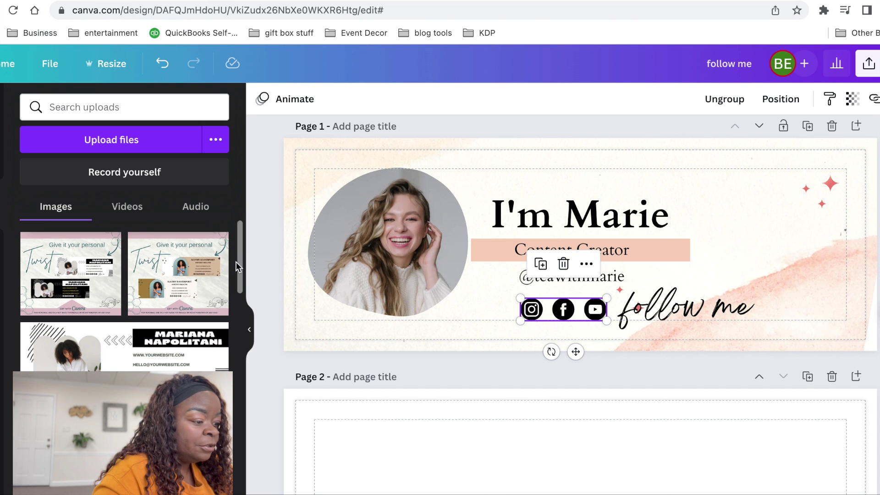
{"action": "left_click_drag", "start_coordinate": [241, 268], "coordinate": [243, 480]}
{"action": "left_click_drag", "start_coordinate": [241, 440], "coordinate": [239, 477]}
{"action": "left_click_drag", "start_coordinate": [241, 448], "coordinate": [240, 491]}
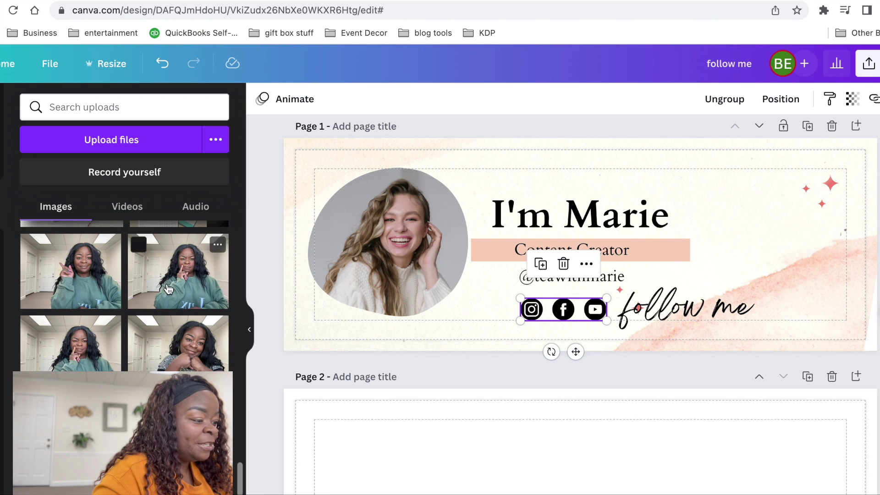
{"action": "left_click_drag", "start_coordinate": [169, 288], "coordinate": [343, 228]}
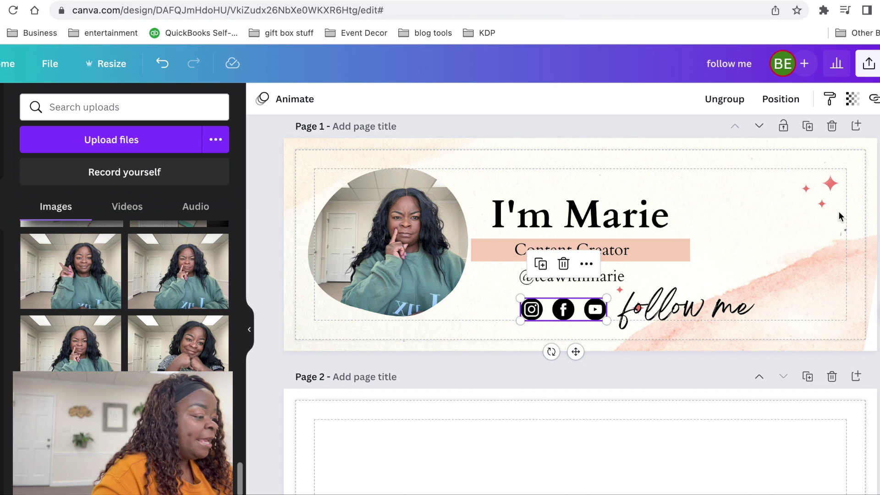
{"action": "left_click", "coordinate": [796, 225]}
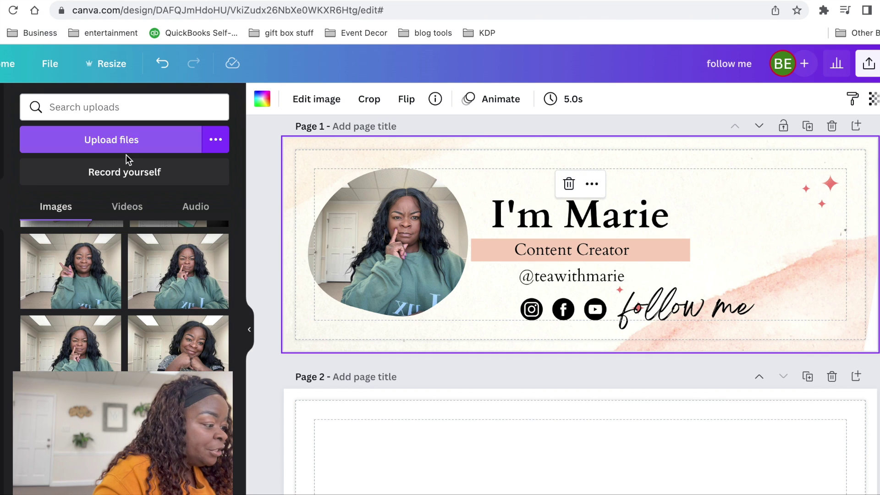
Fill the Content Creator bar with the pink brand colour #e2c5cb instead of peach
{"action": "left_click", "coordinate": [682, 260]}
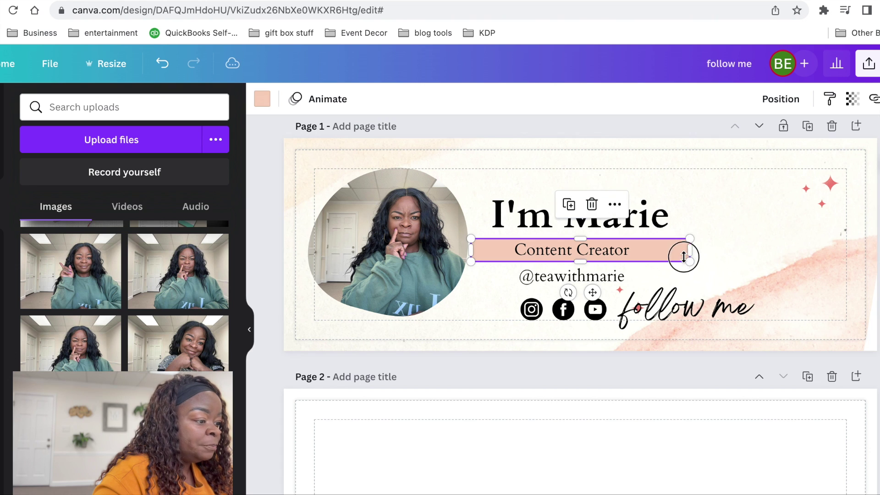
{"action": "left_click", "coordinate": [262, 99]}
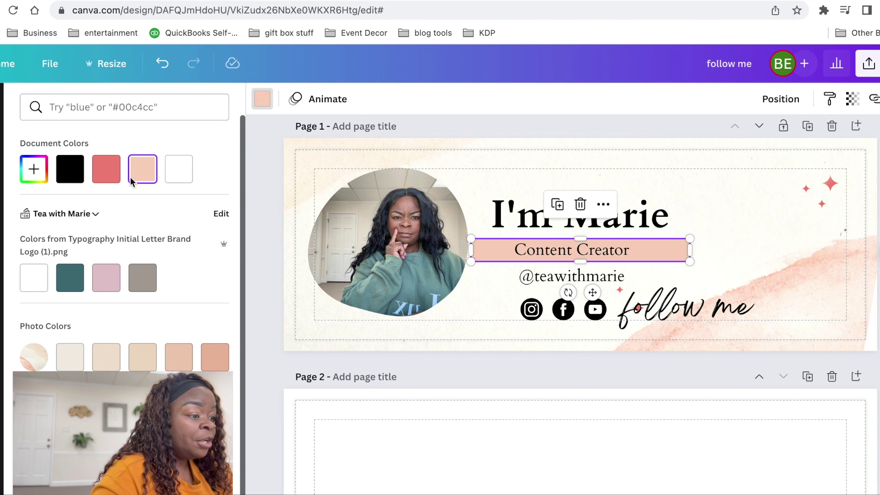
{"action": "left_click", "coordinate": [124, 107]}
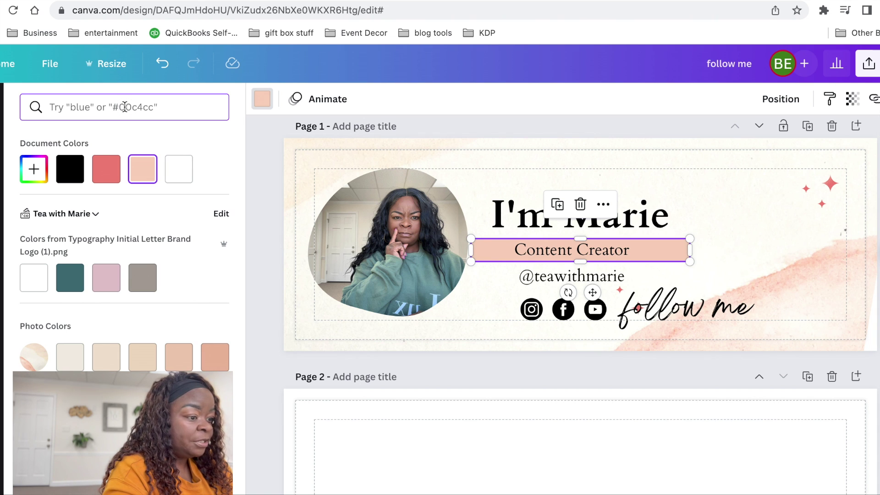
{"action": "type", "text": "pink"}
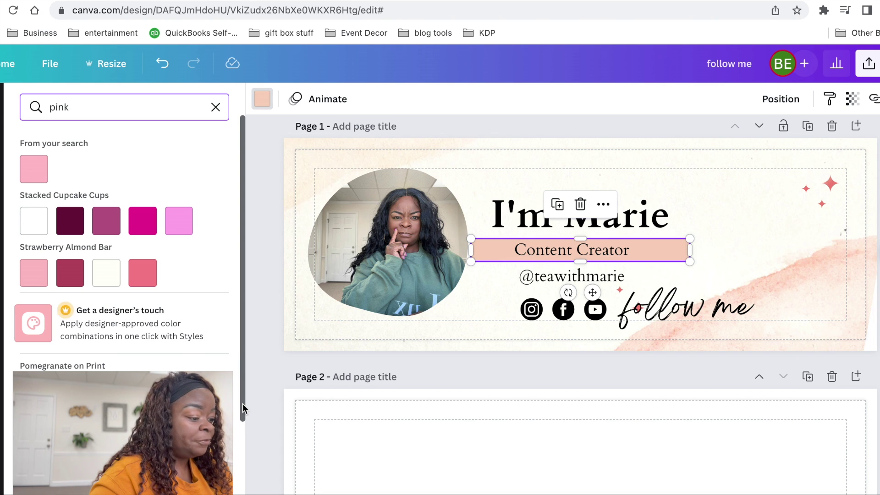
{"action": "left_click_drag", "start_coordinate": [243, 404], "coordinate": [243, 414]}
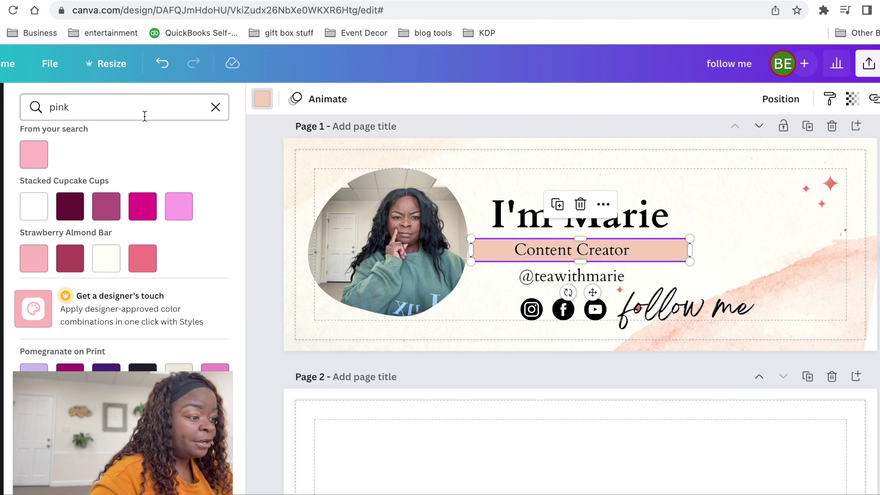
{"action": "left_click", "coordinate": [216, 114]}
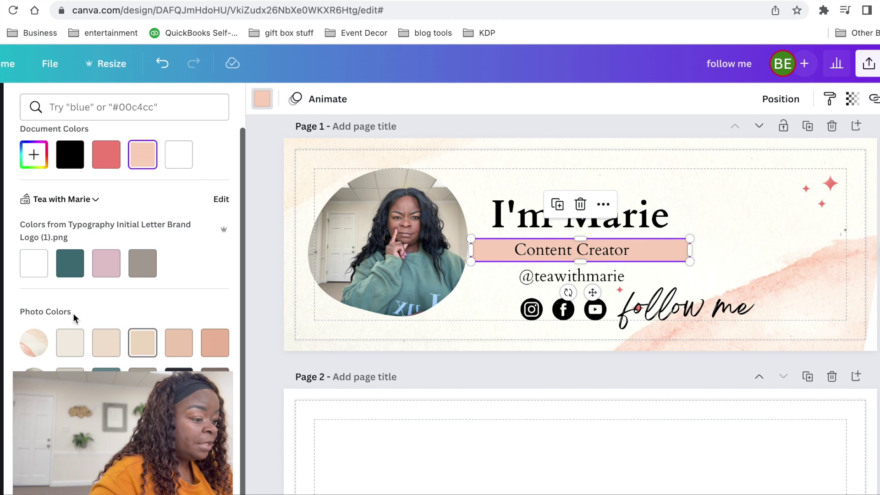
{"action": "left_click", "coordinate": [112, 272]}
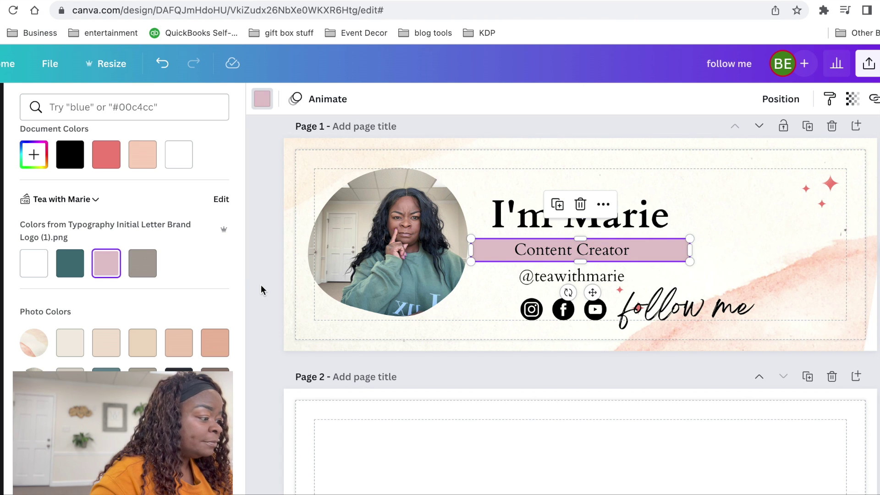
Turn both colours of the large sparkle and the small red sparkle teal
{"action": "left_click", "coordinate": [832, 188]}
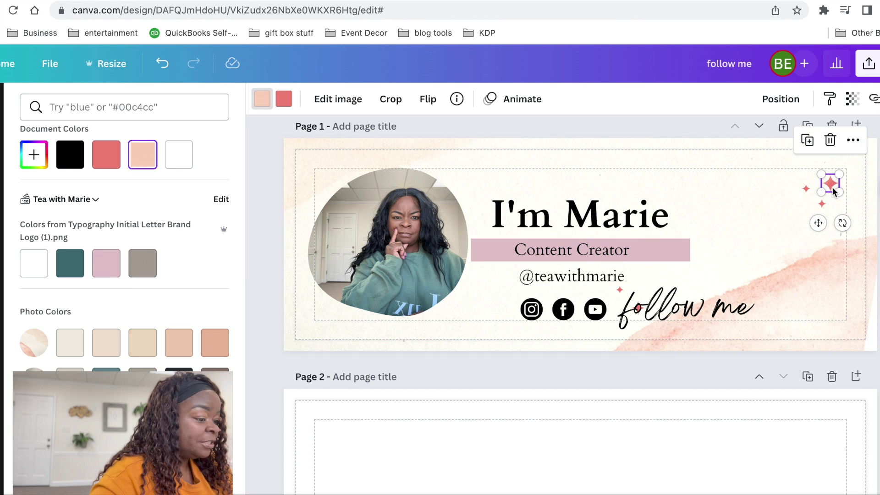
{"action": "left_click", "coordinate": [71, 274]}
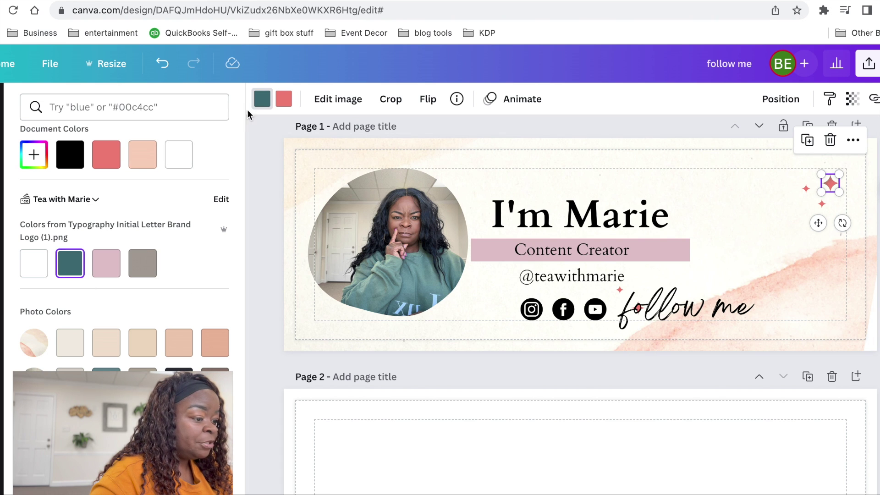
{"action": "left_click", "coordinate": [285, 99]}
{"action": "left_click", "coordinate": [106, 265]}
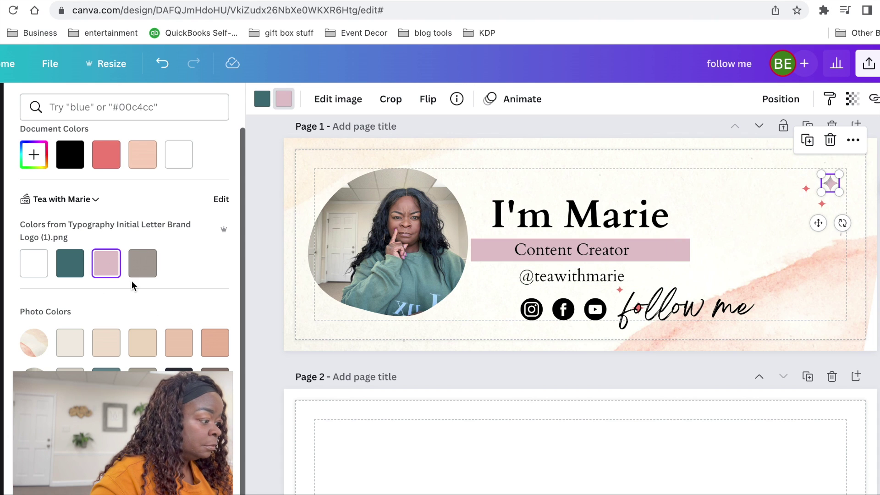
{"action": "left_click", "coordinate": [72, 263]}
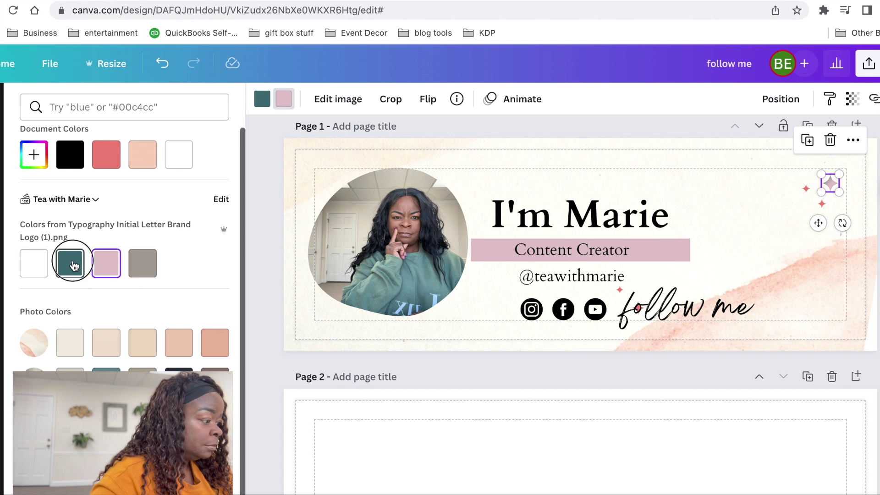
{"action": "left_click", "coordinate": [805, 188]}
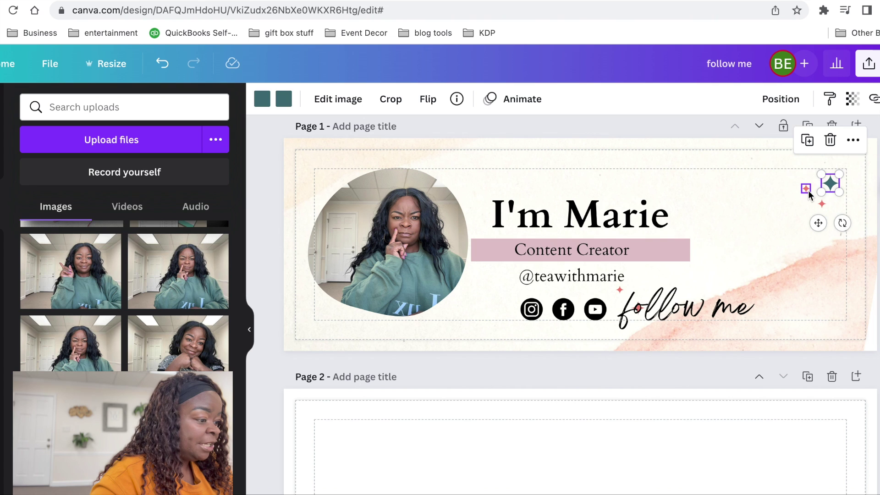
{"action": "left_click", "coordinate": [268, 100]}
{"action": "left_click", "coordinate": [76, 278]}
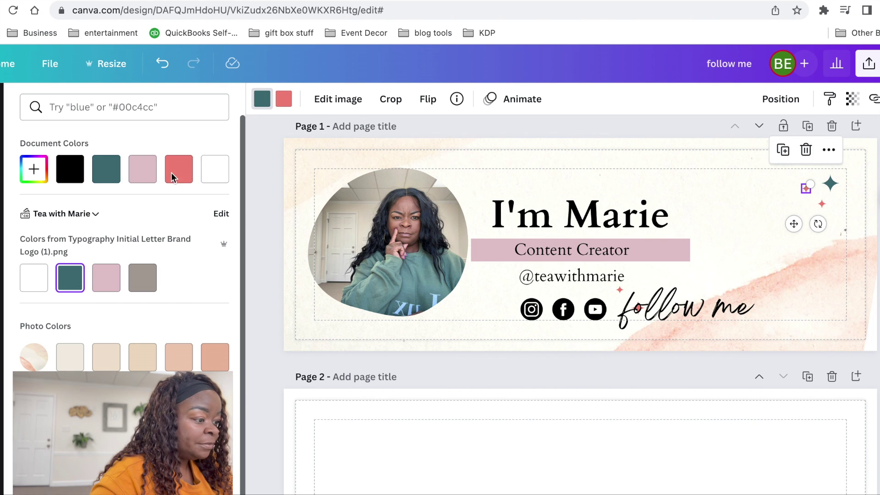
{"action": "left_click", "coordinate": [284, 99]}
{"action": "left_click", "coordinate": [71, 280]}
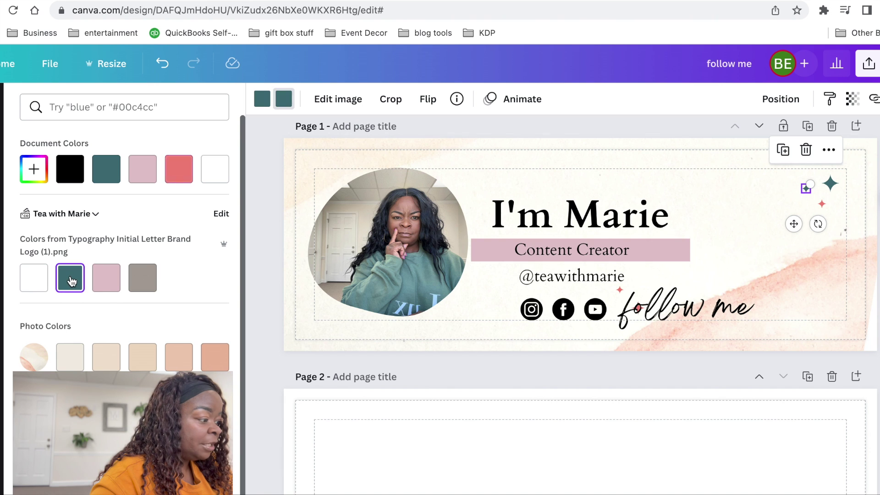
Make the right-hand red sparkle teal and shift the 'follow me' text to the right
{"action": "left_click", "coordinate": [821, 203]}
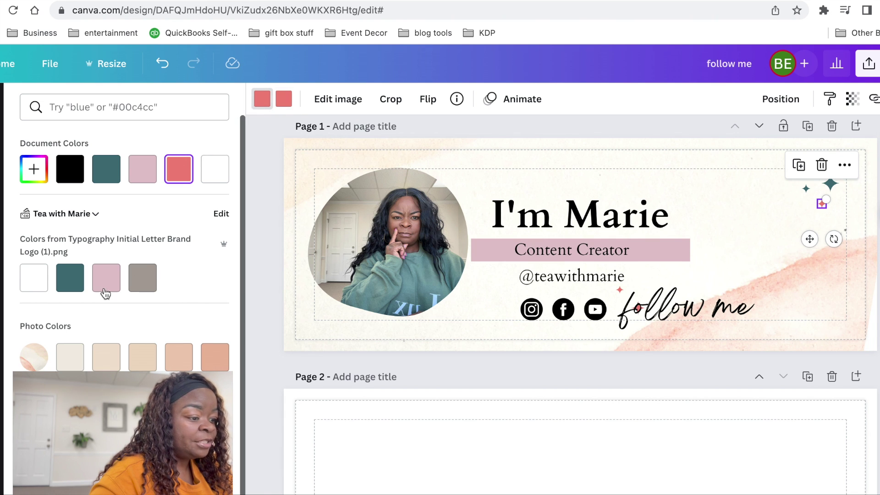
{"action": "left_click", "coordinate": [71, 285]}
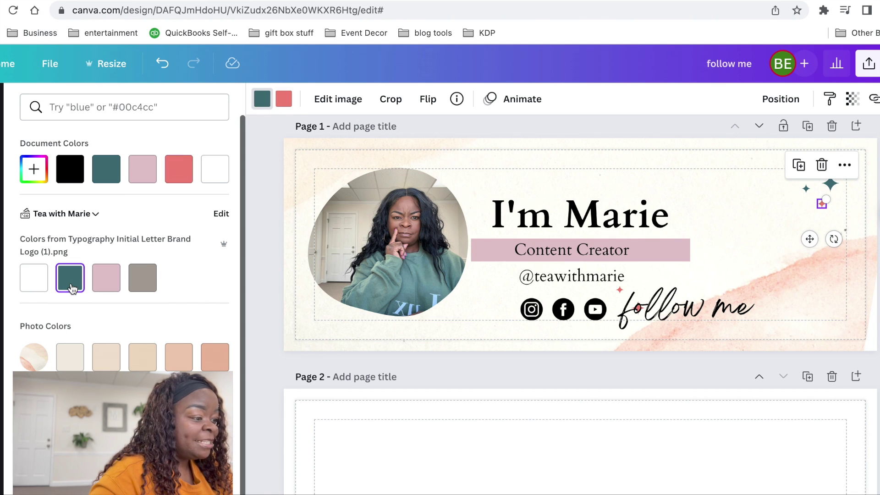
{"action": "left_click", "coordinate": [284, 100]}
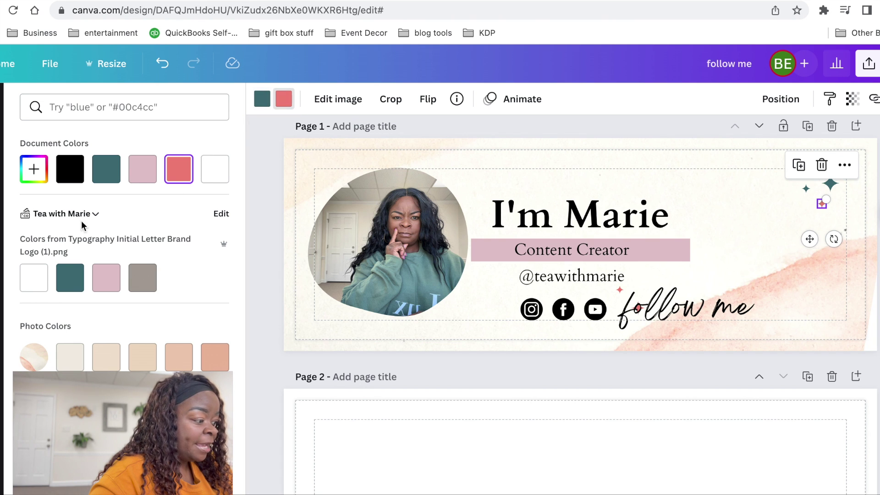
{"action": "left_click", "coordinate": [71, 278]}
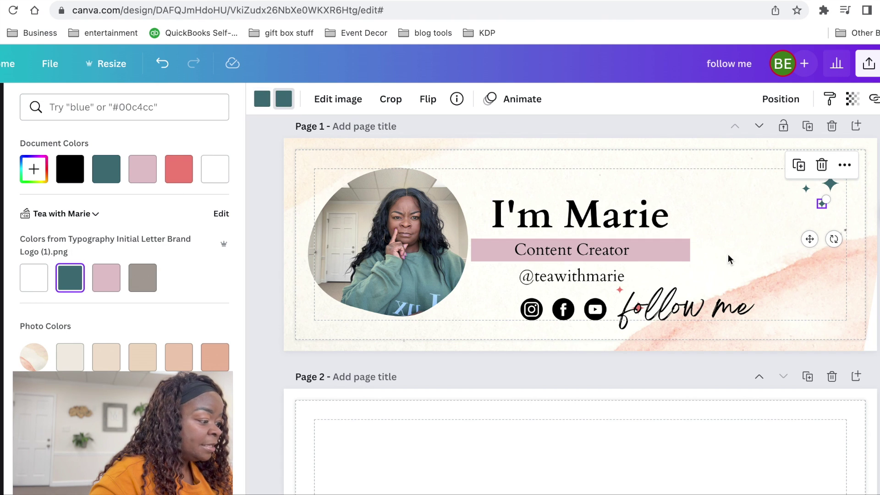
{"action": "left_click", "coordinate": [651, 303]}
{"action": "left_click_drag", "start_coordinate": [650, 303], "coordinate": [712, 303]}
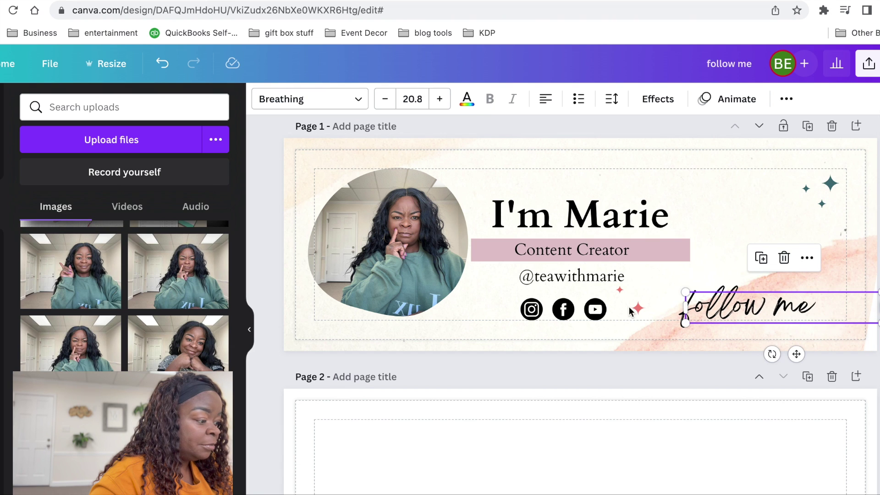
Recolour the tiny sparkle and the remaining red sparkle beside the icons fully teal
{"action": "left_click", "coordinate": [619, 290]}
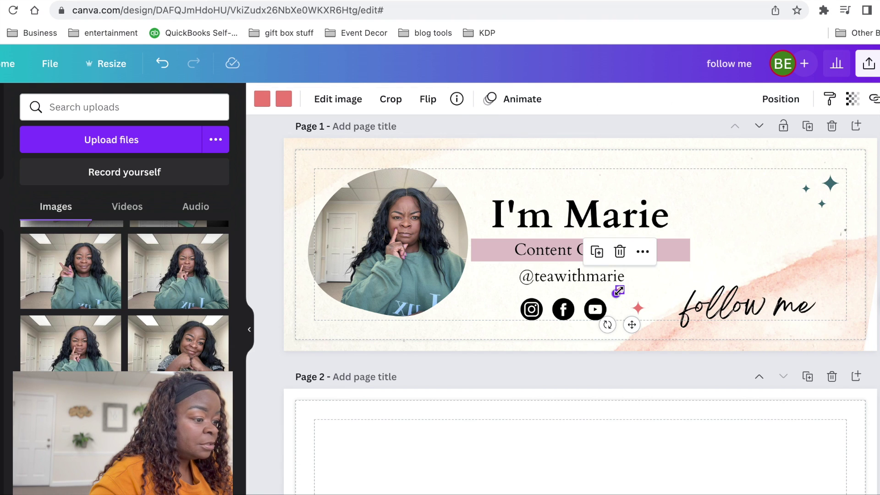
{"action": "left_click", "coordinate": [262, 99]}
{"action": "left_click", "coordinate": [70, 278]}
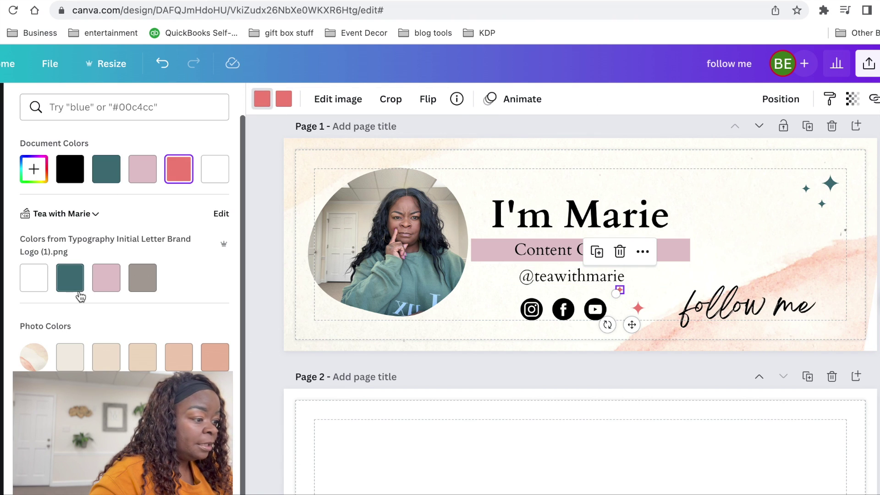
{"action": "left_click", "coordinate": [283, 99]}
{"action": "left_click", "coordinate": [70, 278]}
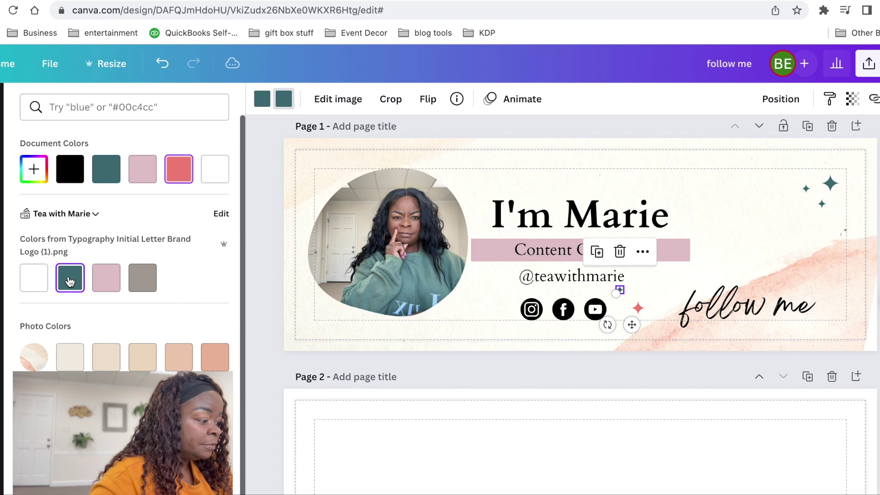
{"action": "left_click", "coordinate": [638, 310]}
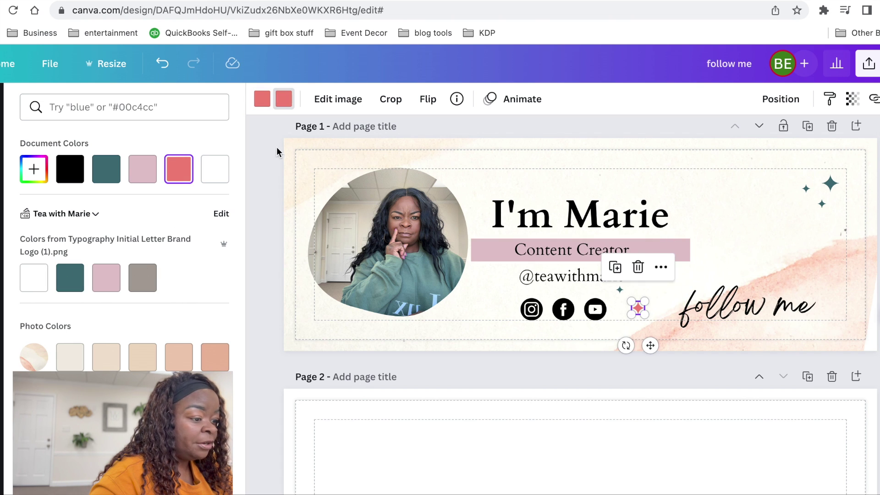
{"action": "left_click", "coordinate": [262, 99]}
{"action": "left_click", "coordinate": [77, 276]}
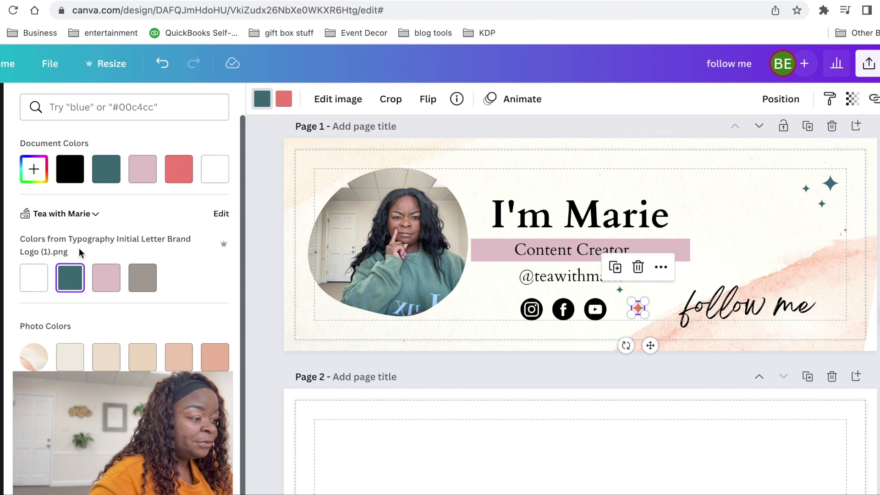
{"action": "left_click", "coordinate": [71, 278]}
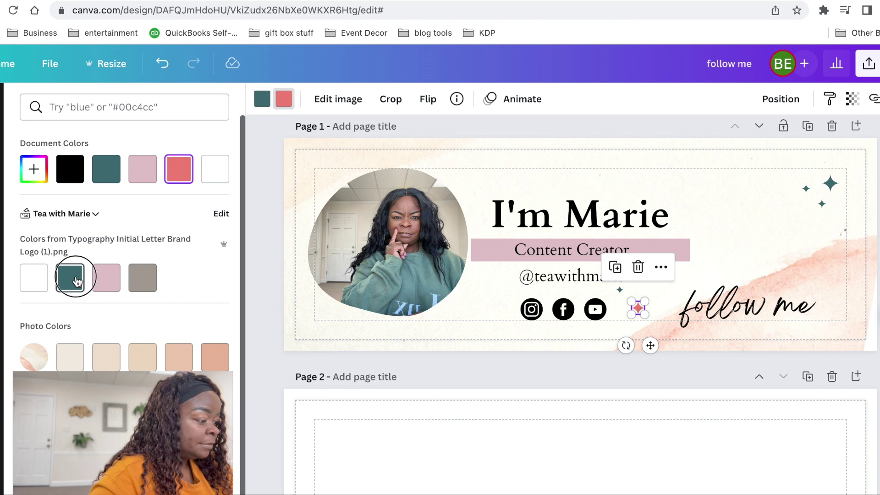
{"action": "left_click", "coordinate": [762, 210]}
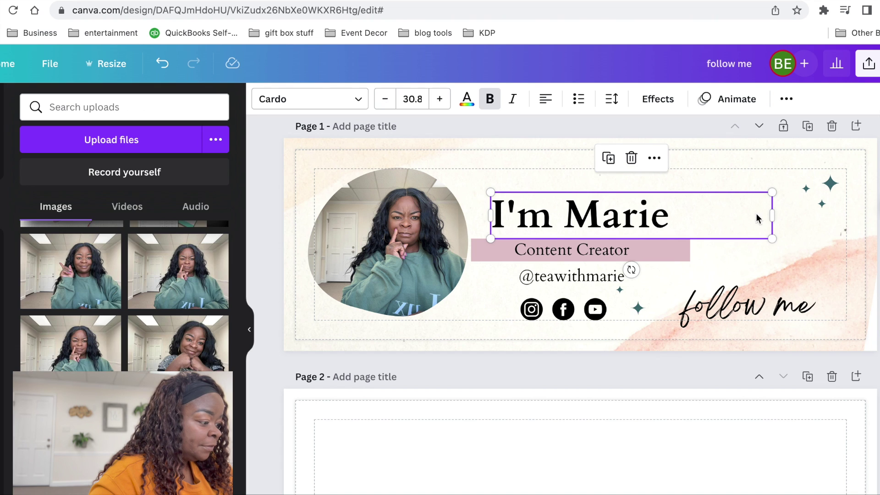
Place 'follow me' beside the icons and reposition the watercolour so its coral wash fills the lower-right
{"action": "left_click_drag", "start_coordinate": [732, 311], "coordinate": [673, 315]}
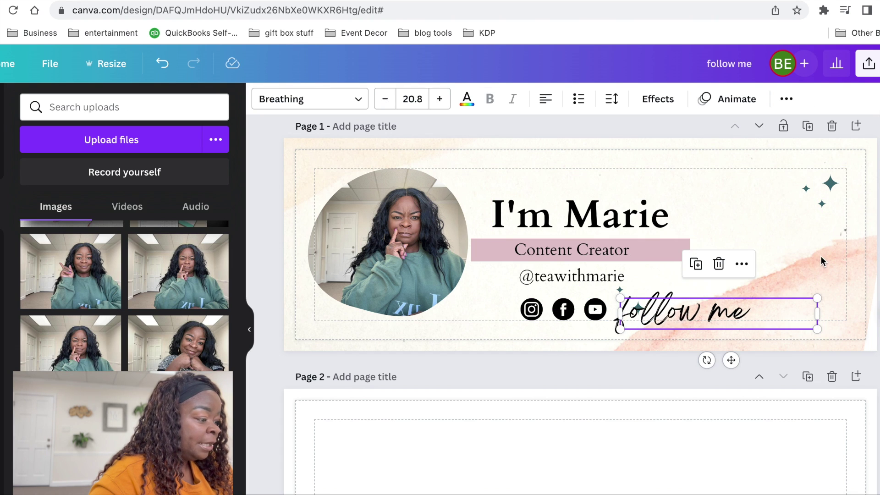
{"action": "left_click", "coordinate": [839, 276]}
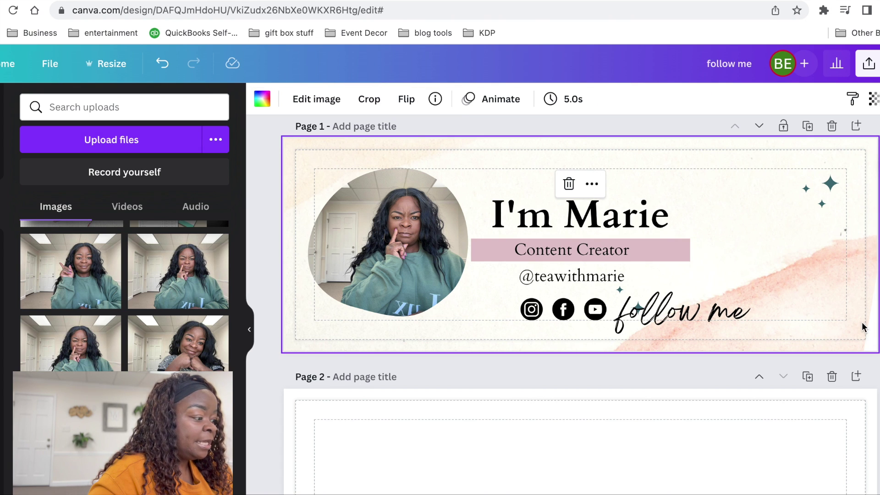
{"action": "double_click", "coordinate": [775, 220]}
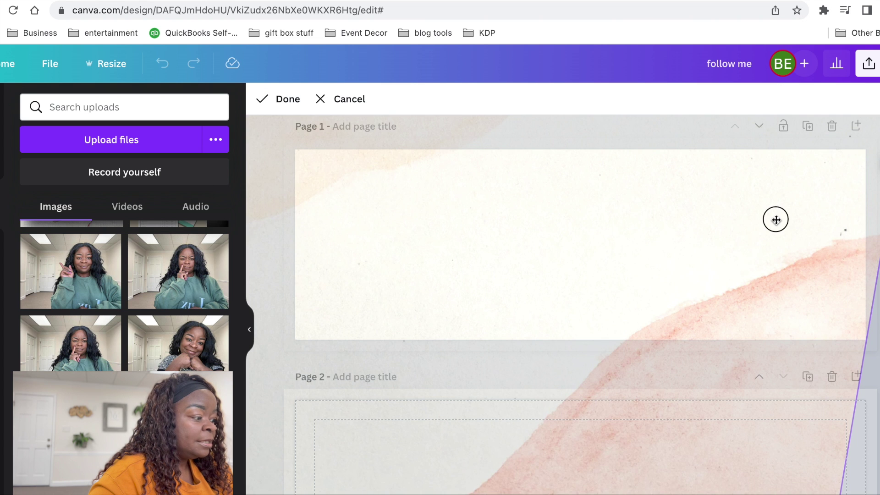
{"action": "left_click_drag", "start_coordinate": [775, 218], "coordinate": [785, 202]}
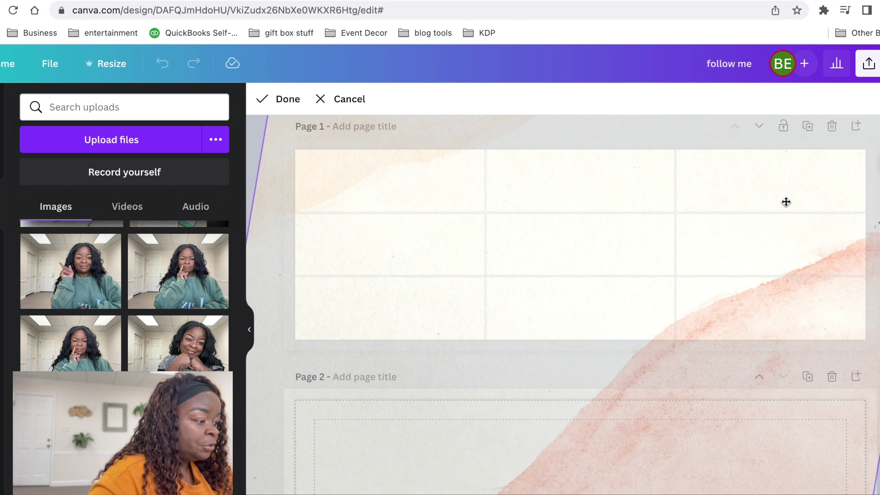
{"action": "left_click", "coordinate": [278, 99]}
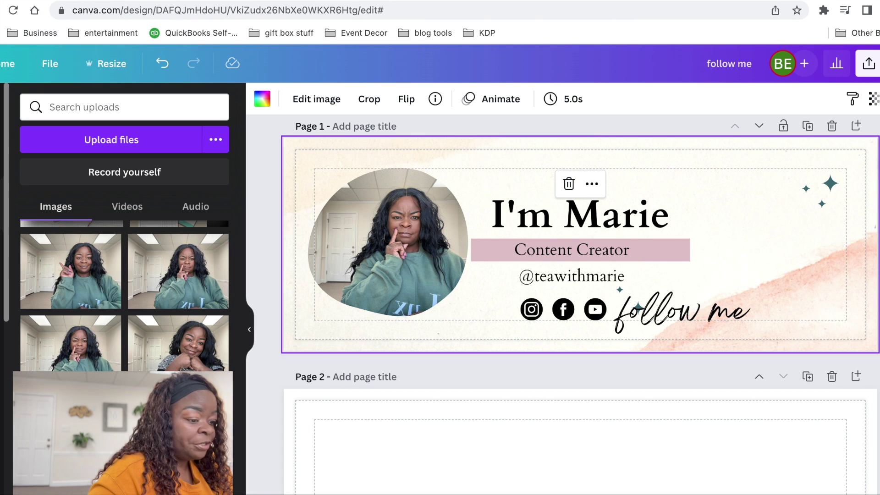
Apply the white brick texture from Backgrounds > Textures as the page background
{"action": "left_click", "coordinate": [2, 256]}
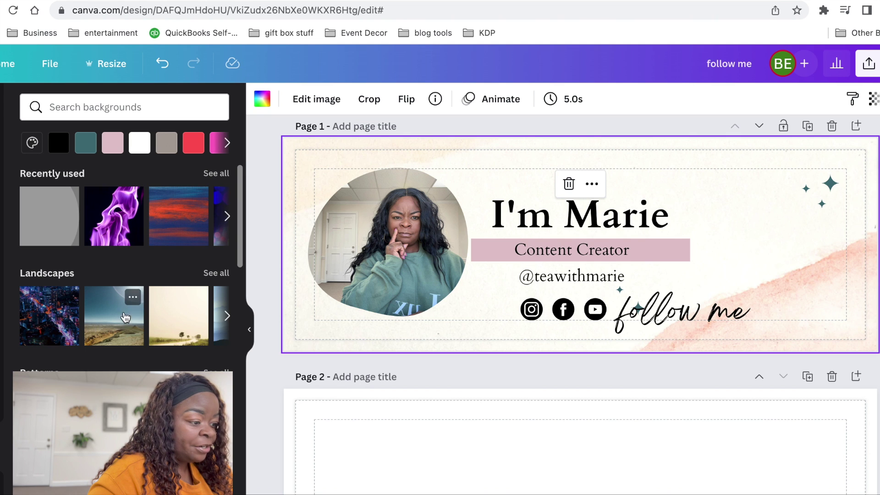
{"action": "left_click_drag", "start_coordinate": [240, 256], "coordinate": [244, 311]}
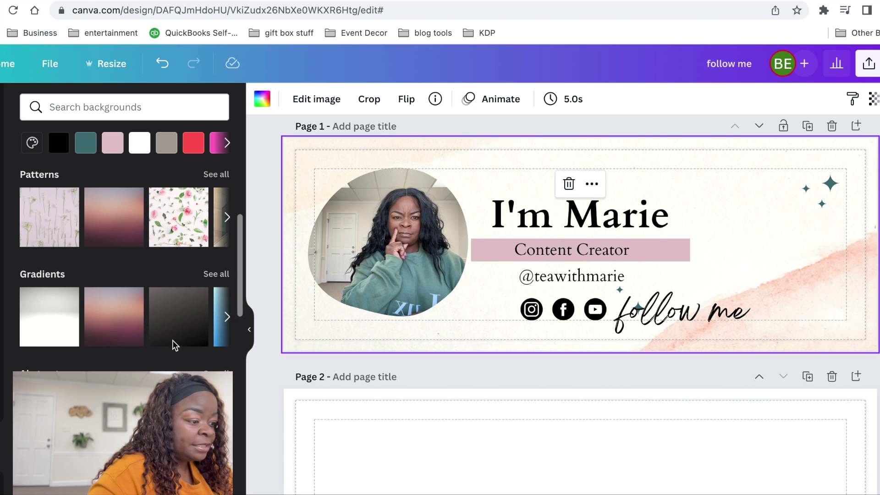
{"action": "left_click_drag", "start_coordinate": [240, 298], "coordinate": [235, 342]}
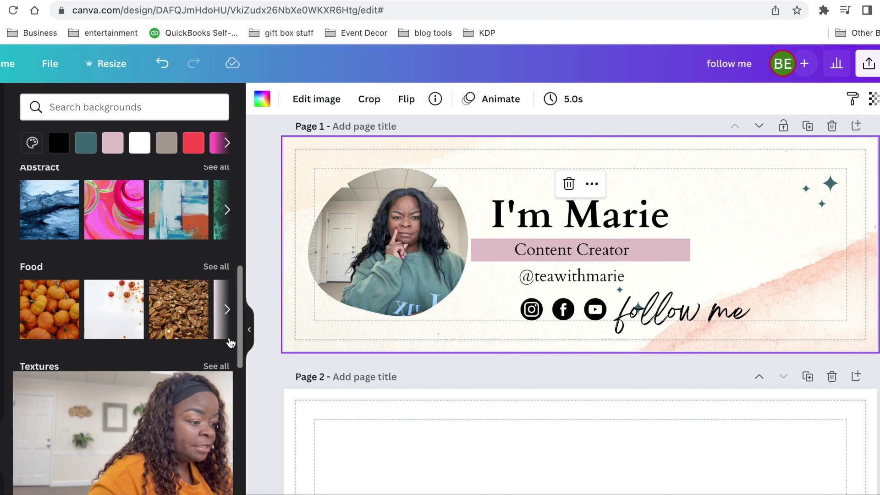
{"action": "left_click_drag", "start_coordinate": [238, 301], "coordinate": [243, 389]}
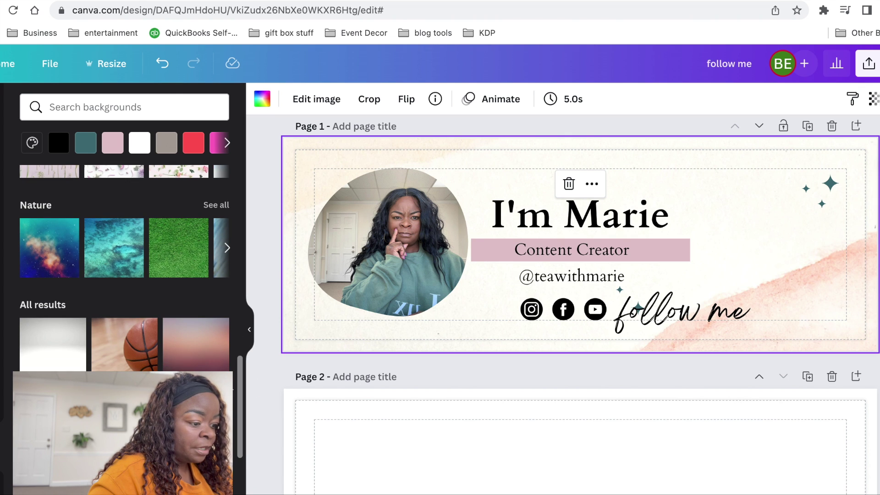
{"action": "left_click_drag", "start_coordinate": [238, 386], "coordinate": [224, 311]}
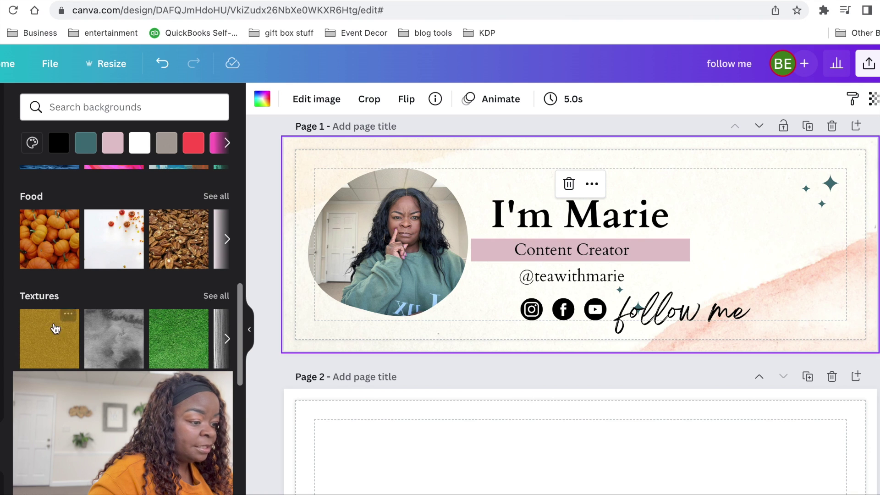
{"action": "left_click", "coordinate": [216, 296]}
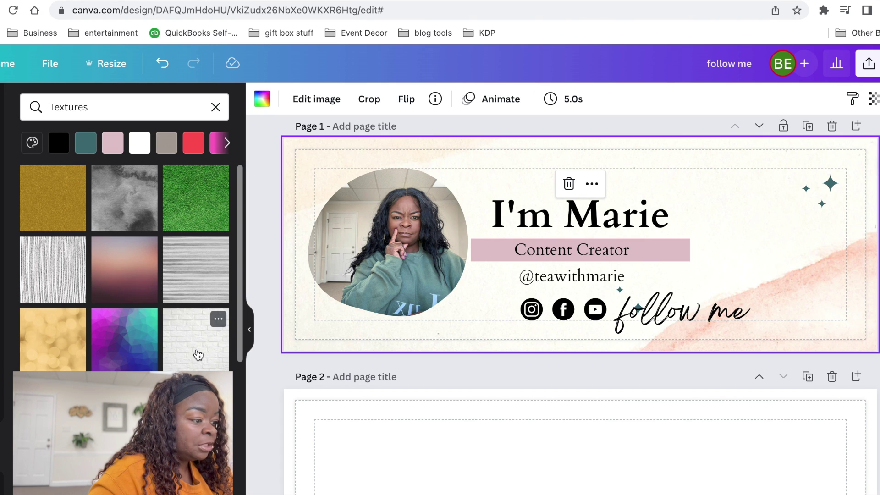
{"action": "left_click_drag", "start_coordinate": [197, 354], "coordinate": [181, 327]}
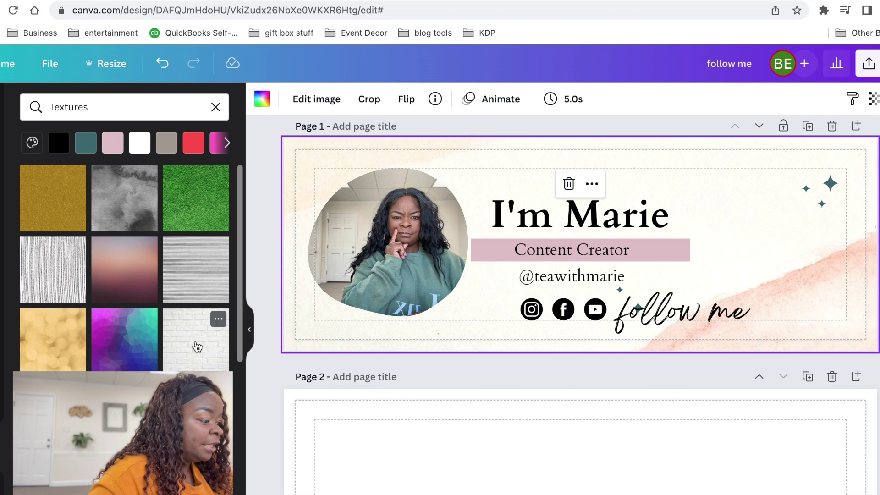
{"action": "left_click", "coordinate": [197, 347]}
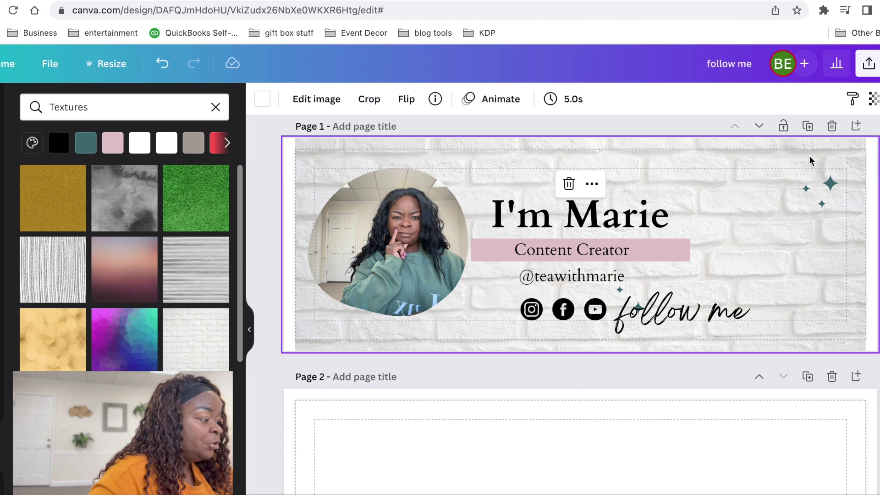
{"action": "left_click", "coordinate": [768, 203]}
Detach the brick texture from the background, shift it right and send it to the back
{"action": "left_click", "coordinate": [827, 284]}
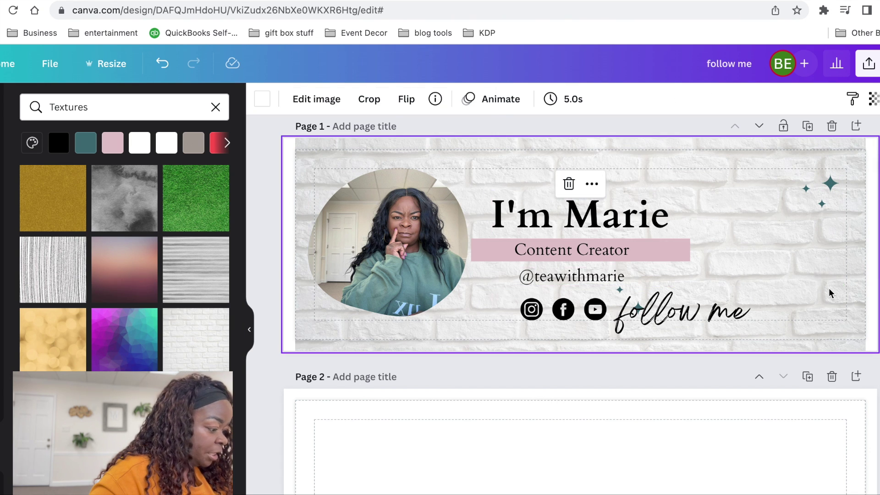
{"action": "right_click", "coordinate": [829, 293]}
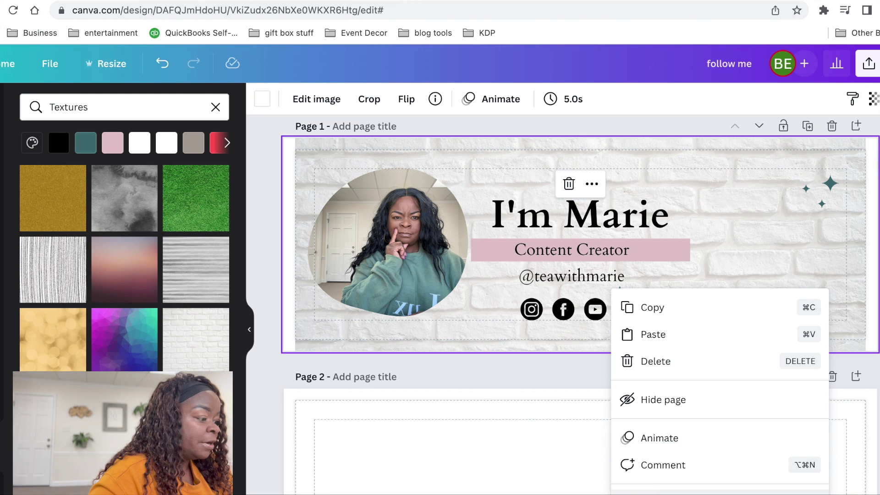
{"action": "left_click", "coordinate": [678, 492]}
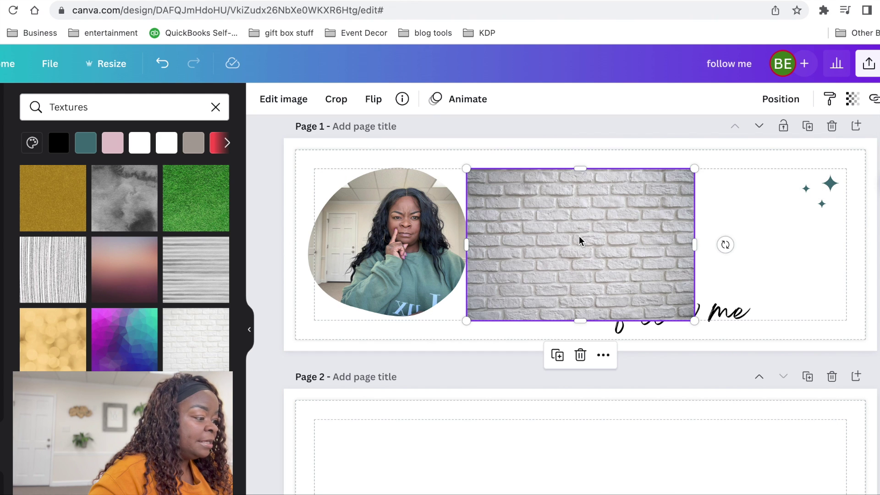
{"action": "left_click_drag", "start_coordinate": [580, 240], "coordinate": [721, 225]}
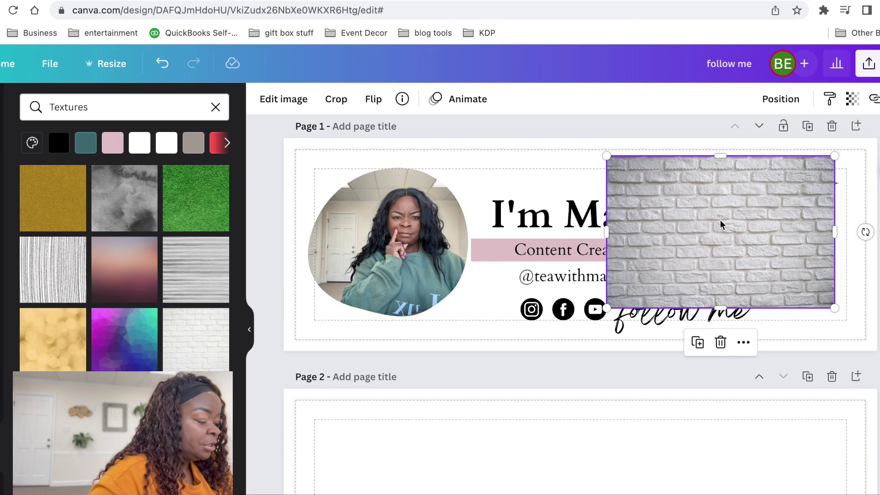
{"action": "right_click", "coordinate": [720, 225]}
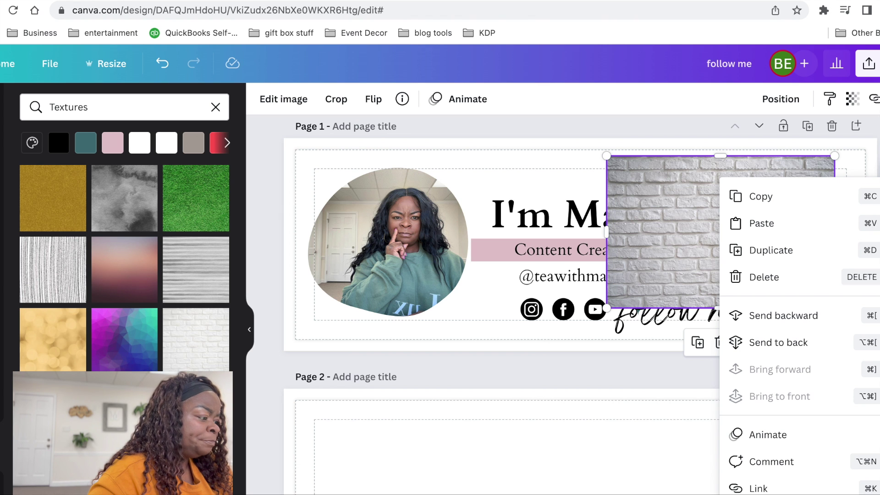
{"action": "left_click", "coordinate": [779, 493]}
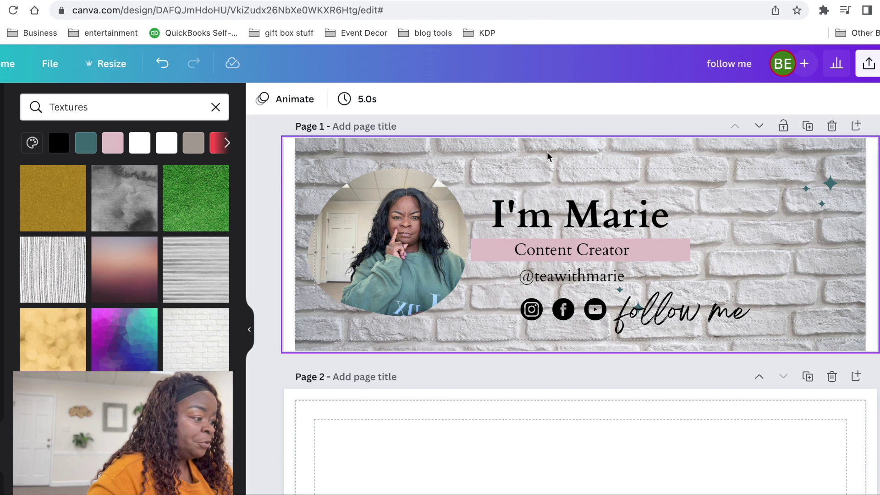
Detach the brick background image again and delete it, leaving plain white
{"action": "right_click", "coordinate": [719, 161]}
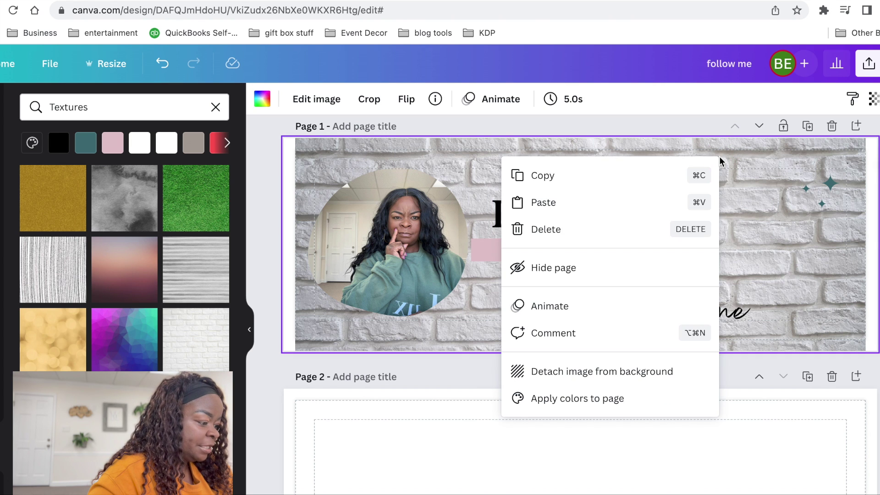
{"action": "left_click", "coordinate": [558, 377]}
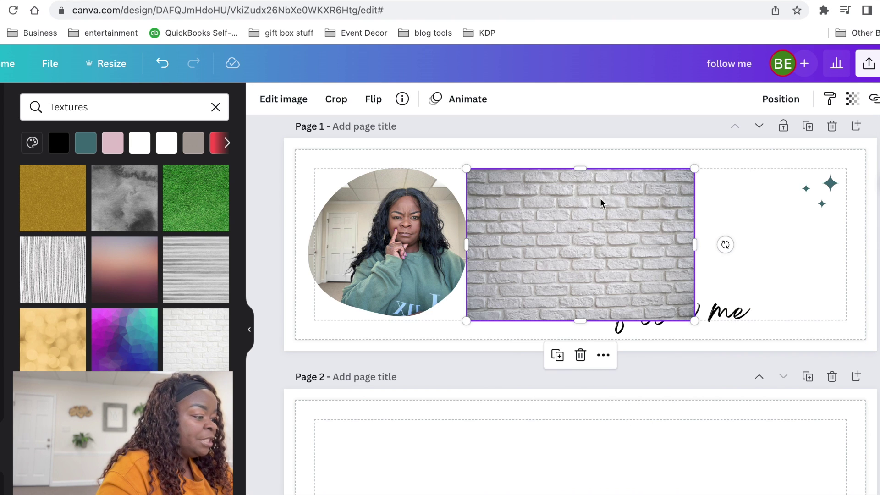
{"action": "key", "text": "Delete"}
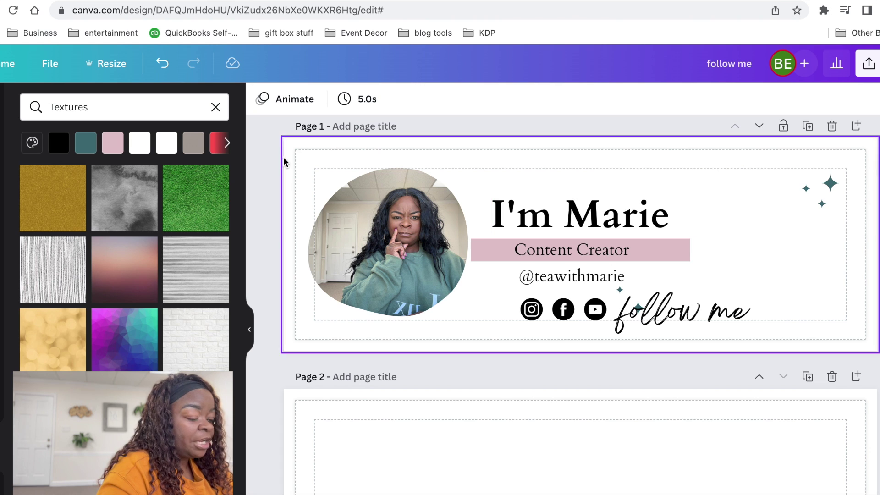
{"action": "left_click", "coordinate": [299, 158]}
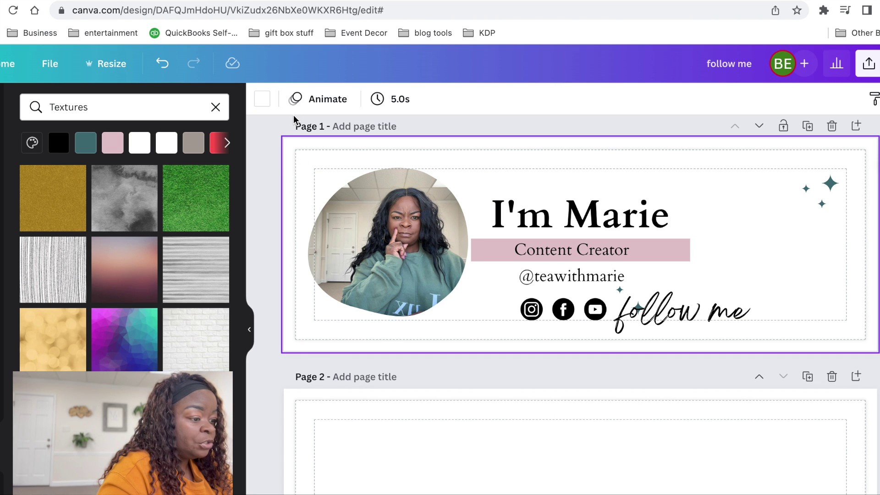
Change the page background to light beige from the photo colours
{"action": "left_click", "coordinate": [263, 101]}
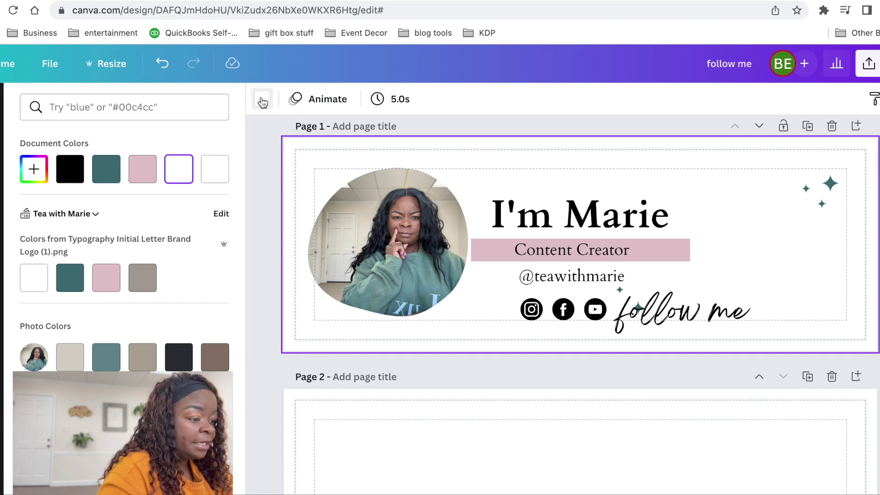
{"action": "left_click", "coordinate": [142, 279]}
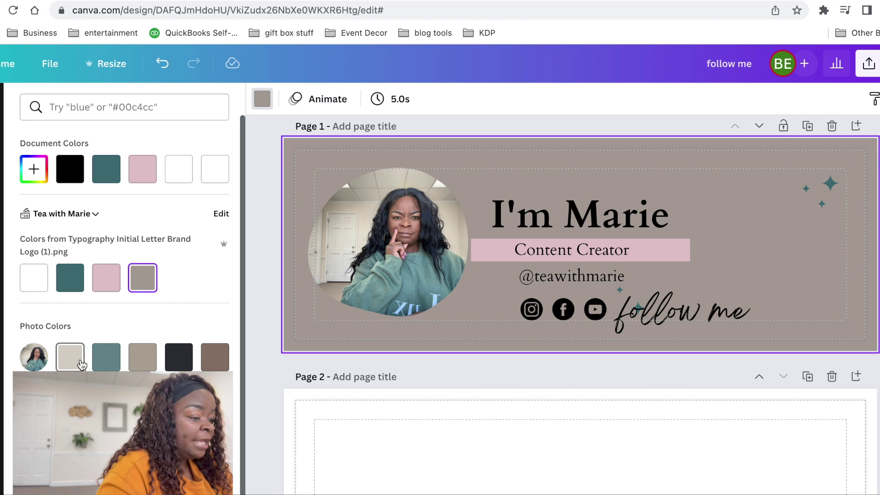
{"action": "left_click", "coordinate": [64, 364]}
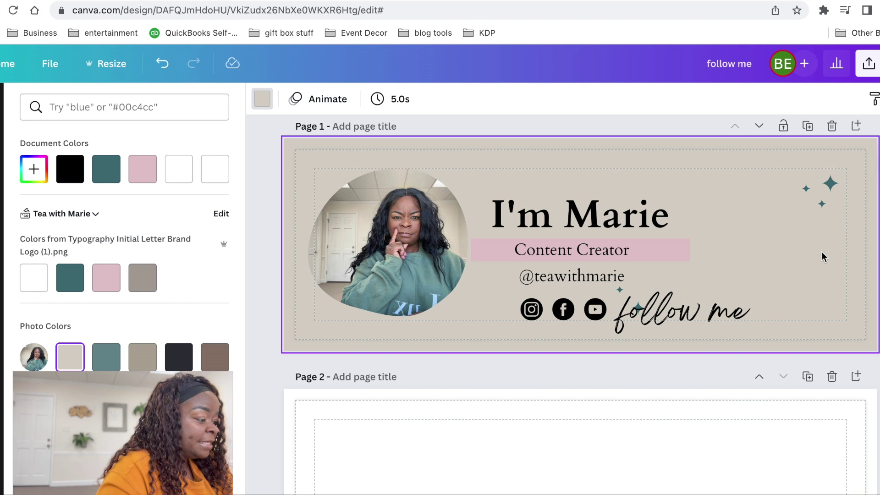
Nudge 'follow me' up and right beside the social icons and deselect it
{"action": "left_click", "coordinate": [686, 320]}
{"action": "left_click_drag", "start_coordinate": [686, 319], "coordinate": [707, 311]}
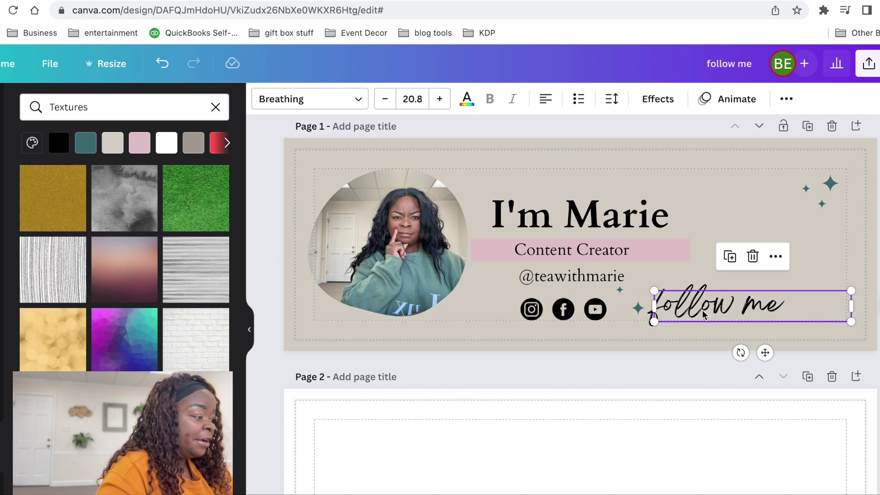
{"action": "key", "text": "Escape"}
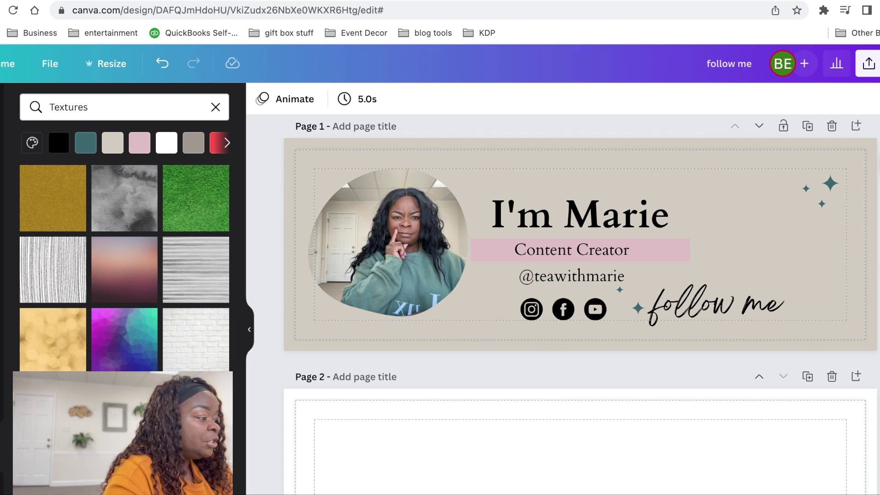
{"action": "left_click", "coordinate": [869, 65]}
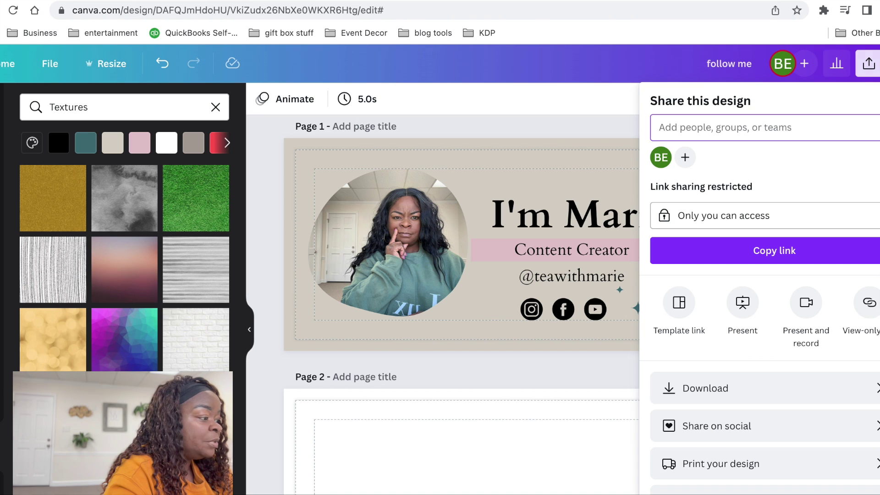
Download only Page 1 of the banner as a PNG, unticking All pages
{"action": "left_click", "coordinate": [670, 391]}
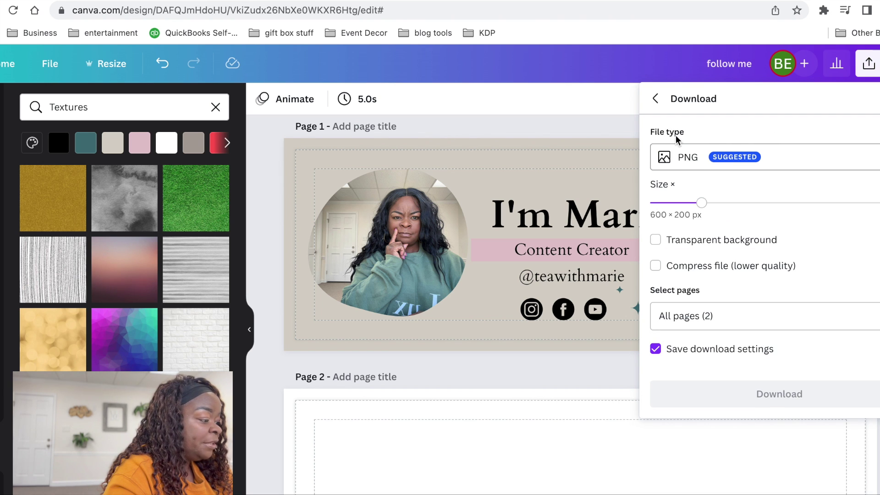
{"action": "left_click", "coordinate": [769, 315]}
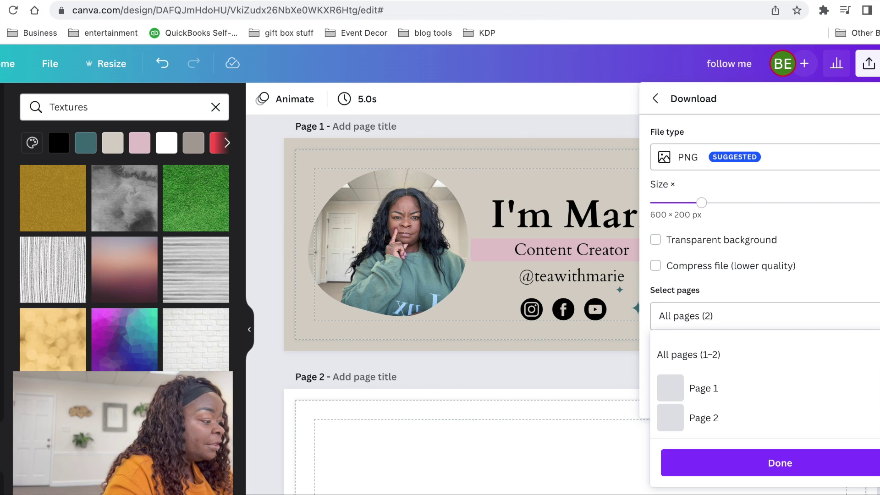
{"action": "left_click", "coordinate": [688, 354]}
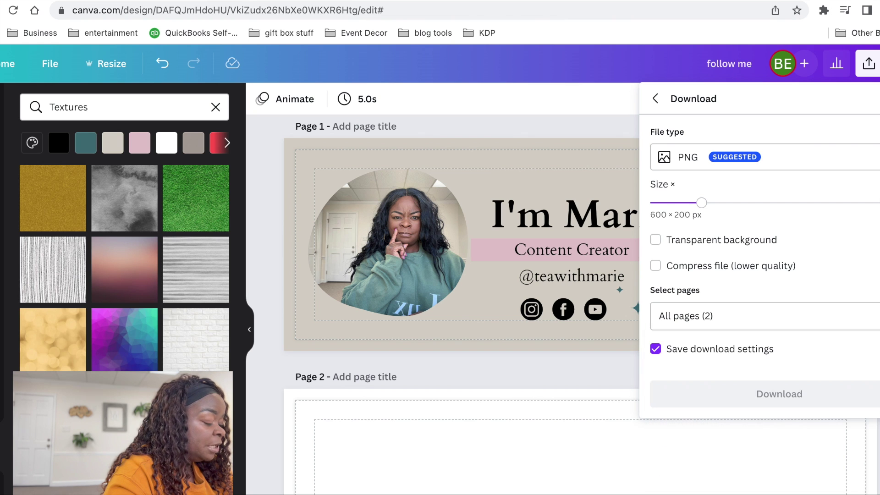
{"action": "left_click", "coordinate": [770, 316]}
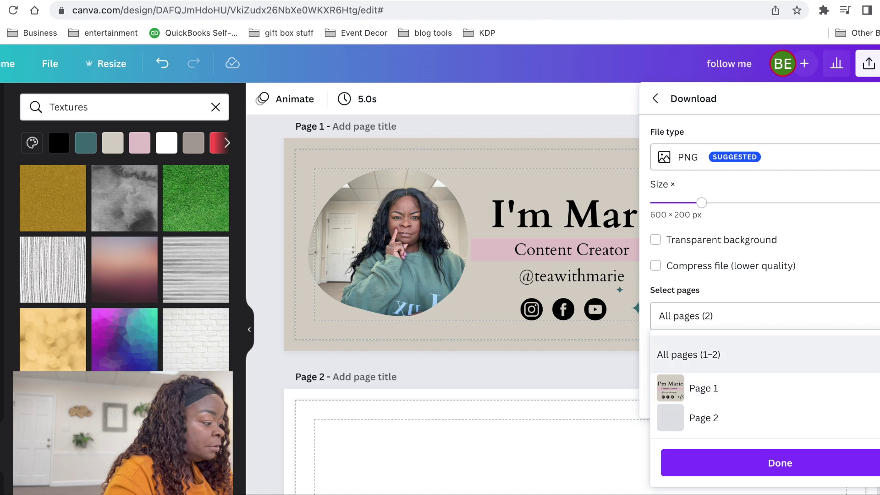
{"action": "left_click", "coordinate": [688, 354]}
{"action": "left_click", "coordinate": [703, 388]}
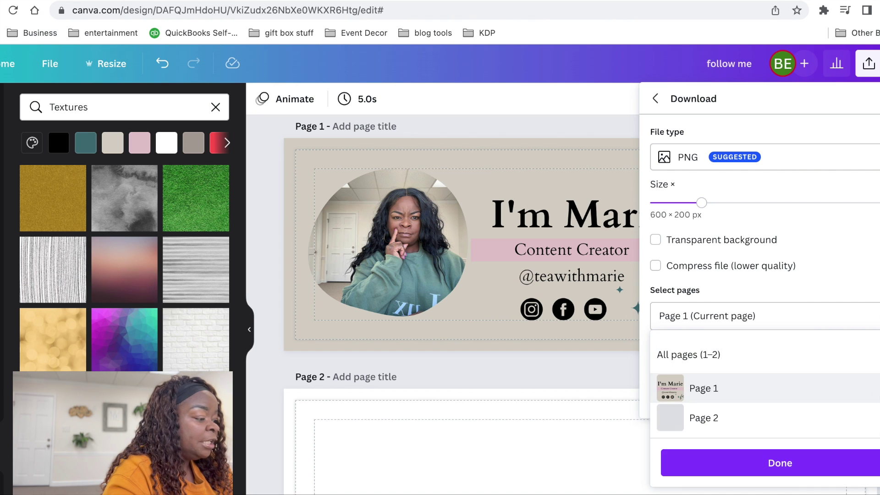
{"action": "left_click", "coordinate": [785, 469]}
{"action": "left_click", "coordinate": [768, 394]}
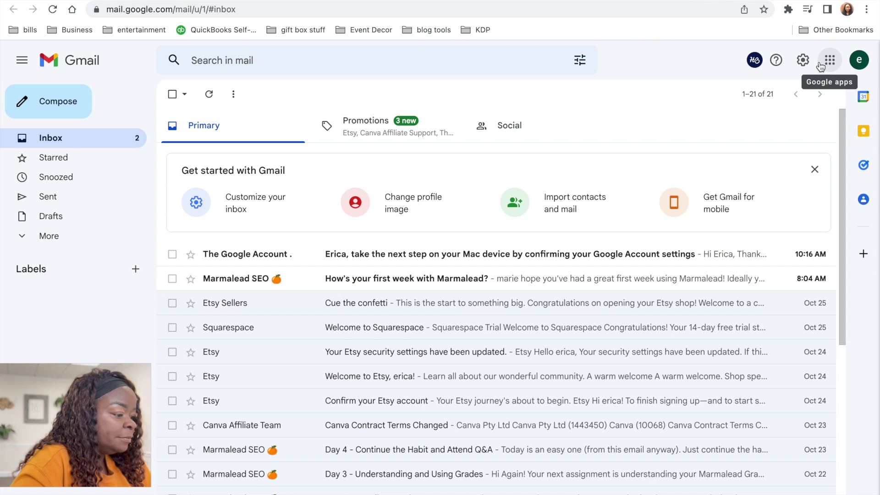
Open Gmail's full settings page from the gear icon's See all settings
{"action": "left_click", "coordinate": [803, 64]}
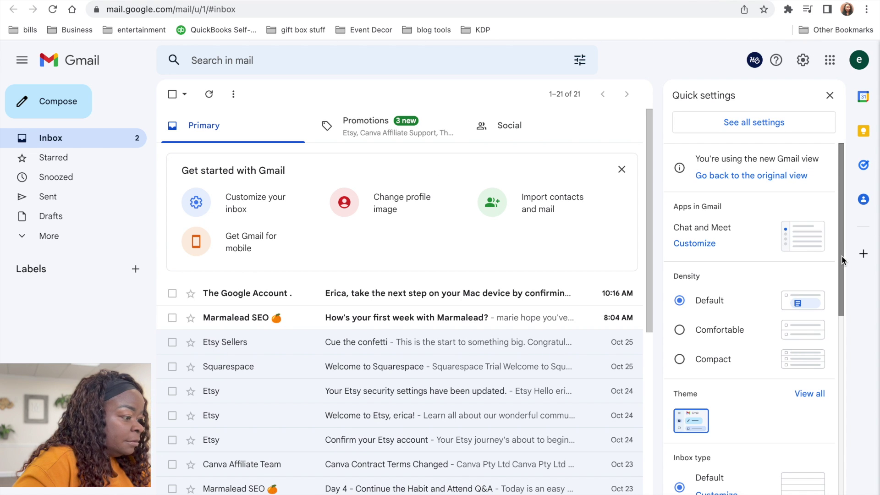
{"action": "left_click", "coordinate": [736, 126]}
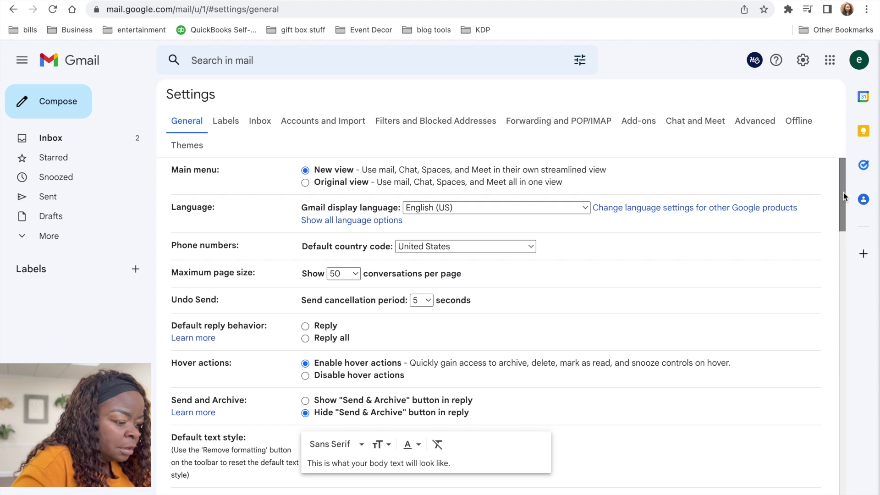
Scroll the General settings down to the empty Signature section
{"action": "left_click_drag", "start_coordinate": [843, 192], "coordinate": [841, 430]}
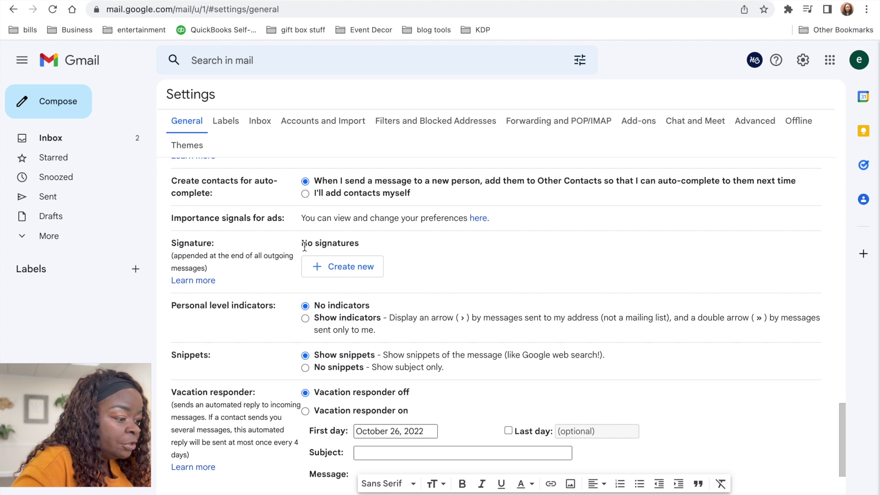
Add a new empty Gmail signature named with the creator's name plus 'Standard'
{"action": "left_click", "coordinate": [315, 268]}
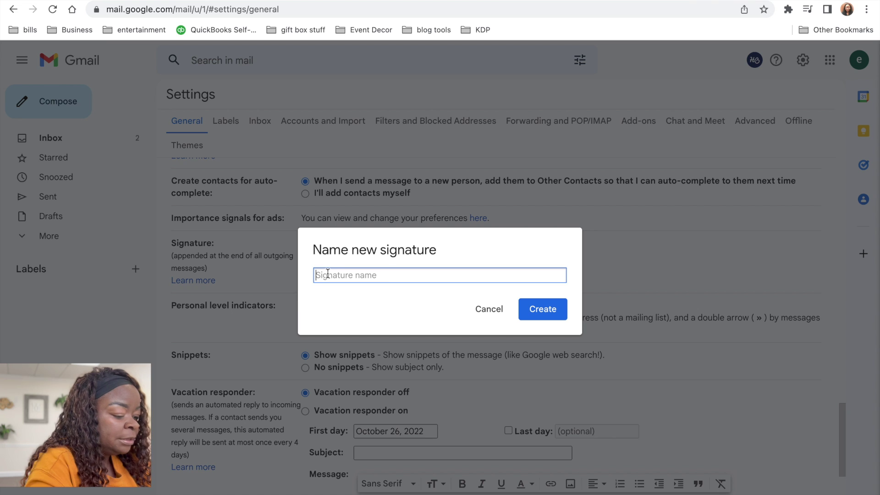
{"action": "type", "text": "Marie Standard"}
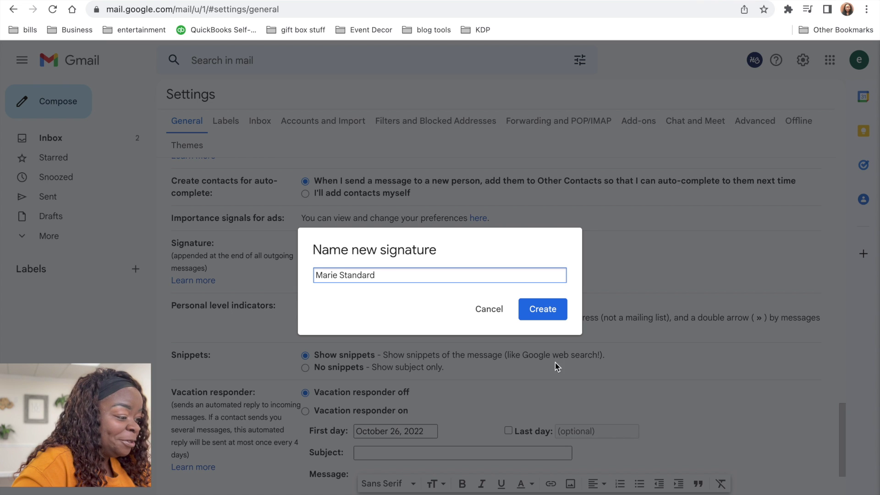
{"action": "left_click", "coordinate": [527, 314]}
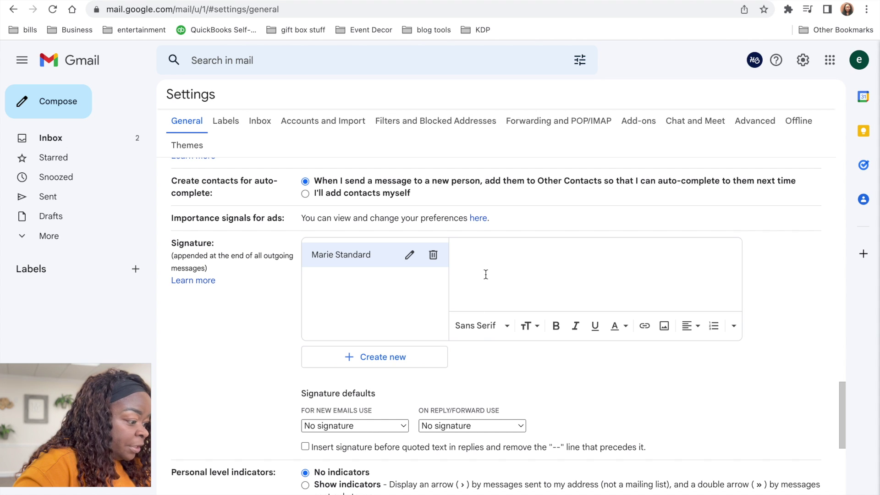
Upload the newest 600 × 200 px signature PNG from Downloads as the signature's image
{"action": "left_click", "coordinate": [663, 327]}
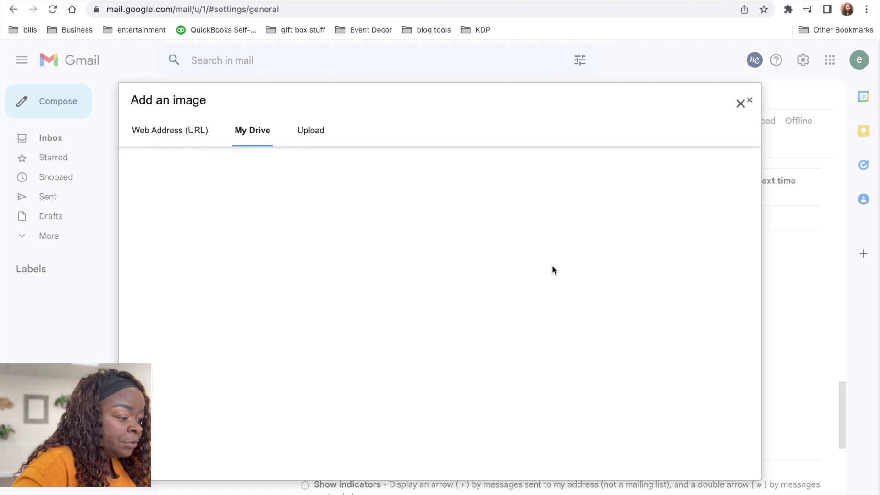
{"action": "left_click", "coordinate": [303, 135]}
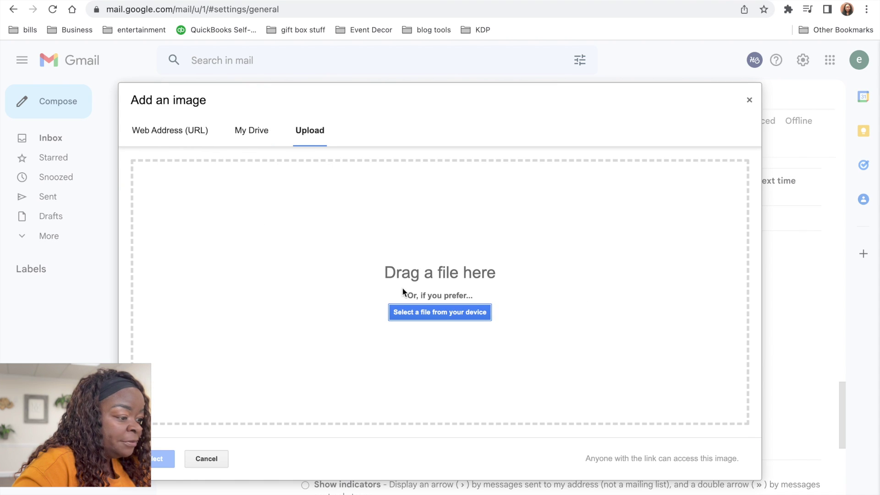
{"action": "left_click", "coordinate": [403, 314]}
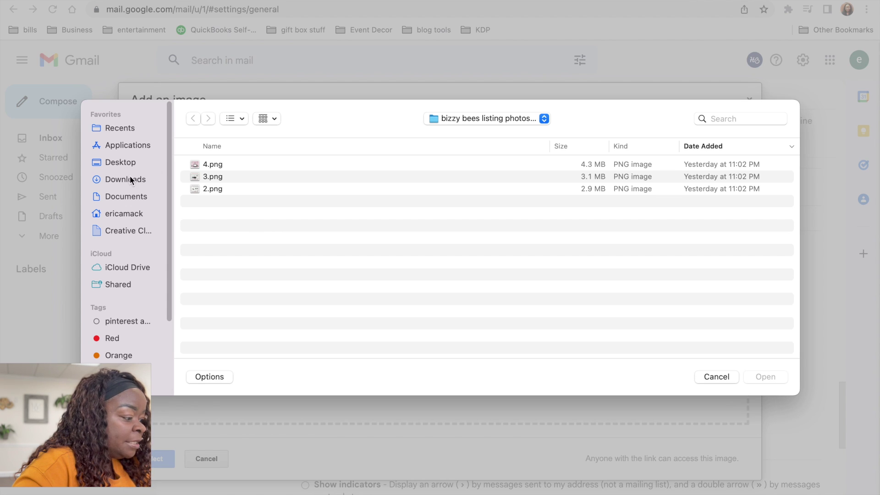
{"action": "left_click", "coordinate": [130, 179]}
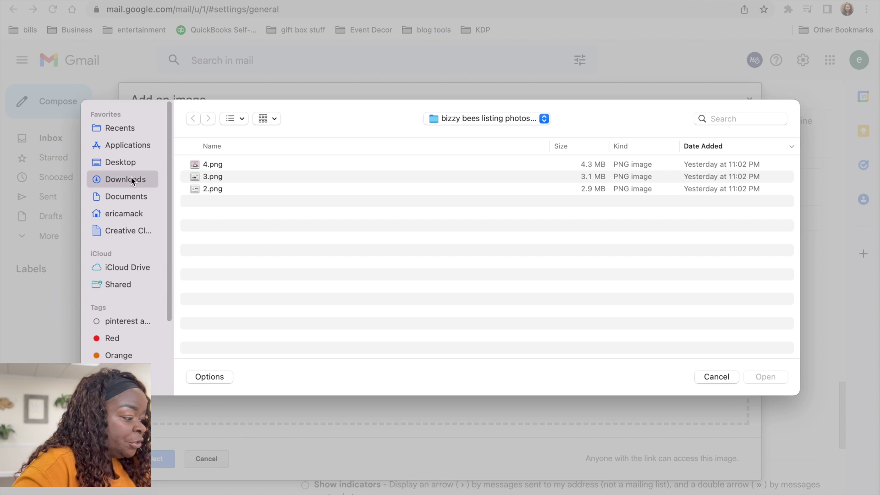
{"action": "left_click", "coordinate": [234, 164]}
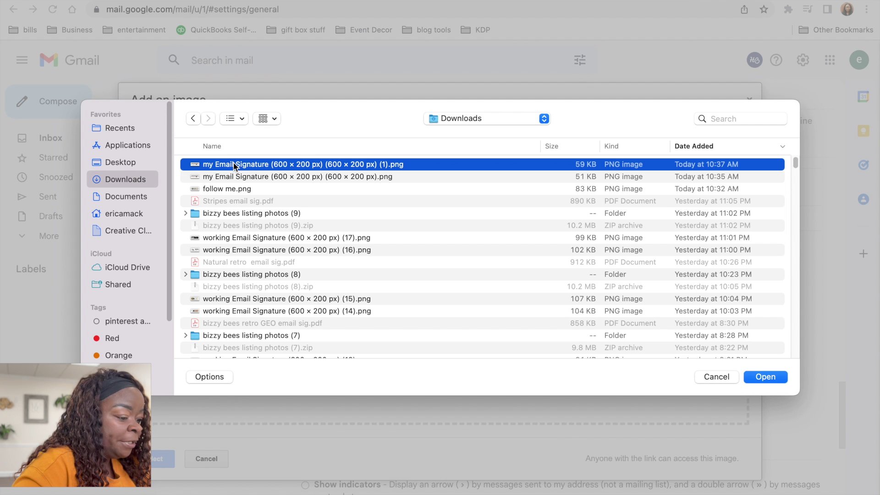
{"action": "left_click", "coordinate": [768, 376]}
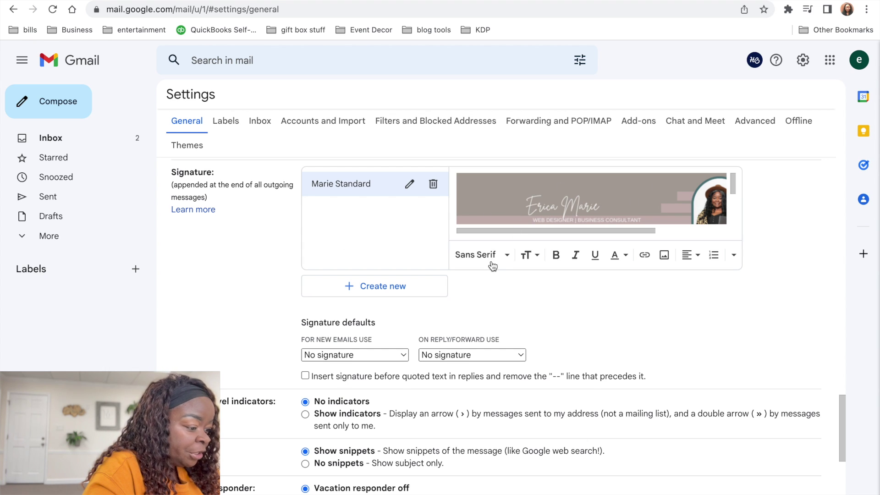
Set 'For new emails use' to the new banner signature and save the changes
{"action": "left_click", "coordinate": [404, 354]}
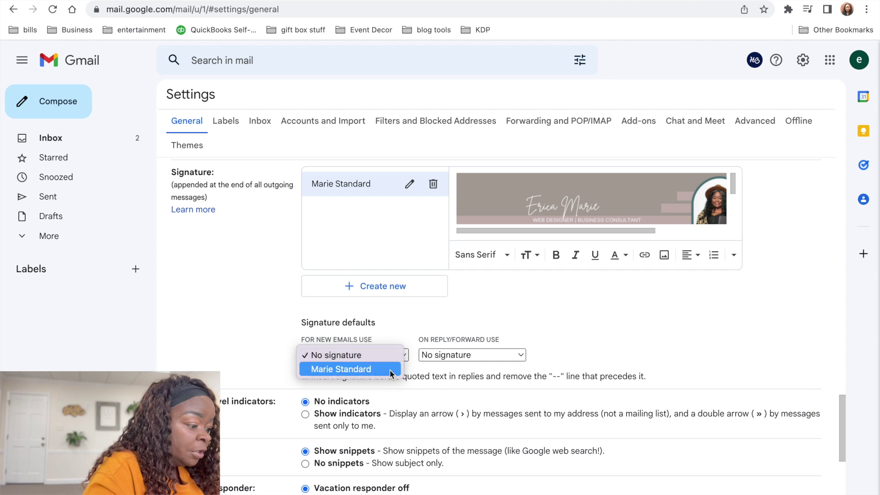
{"action": "left_click", "coordinate": [389, 370]}
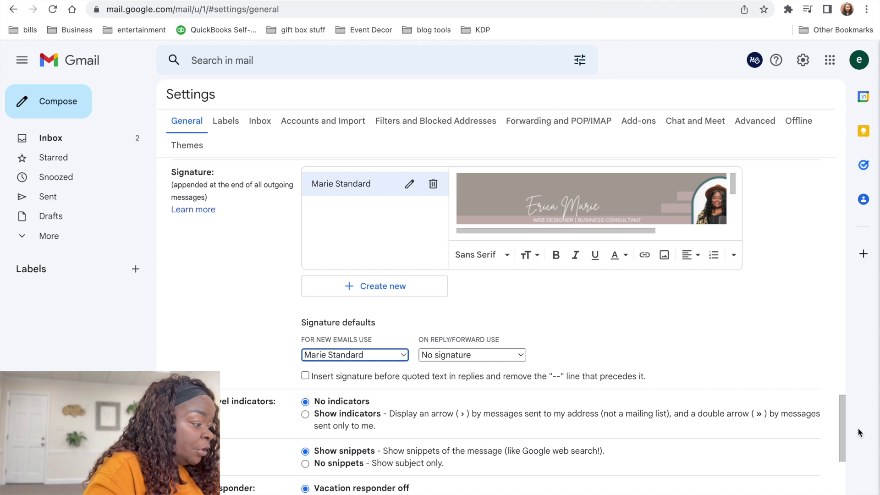
{"action": "left_click_drag", "start_coordinate": [842, 428], "coordinate": [843, 490]}
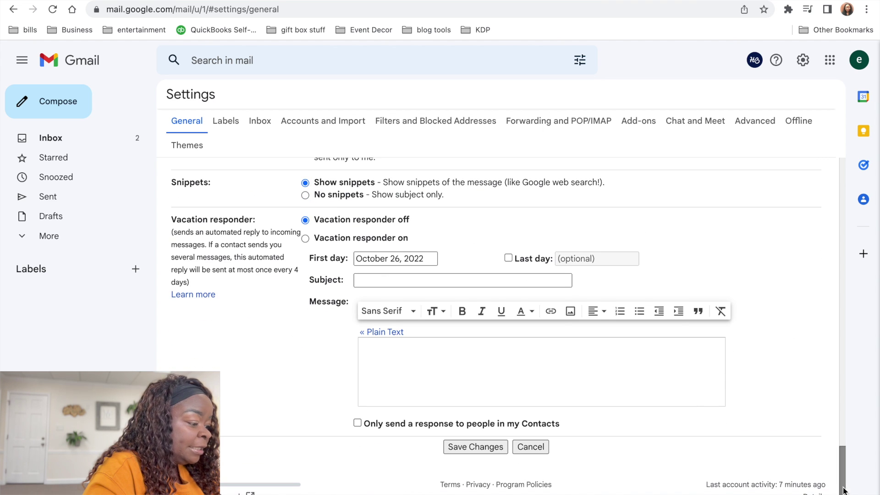
{"action": "left_click", "coordinate": [473, 450]}
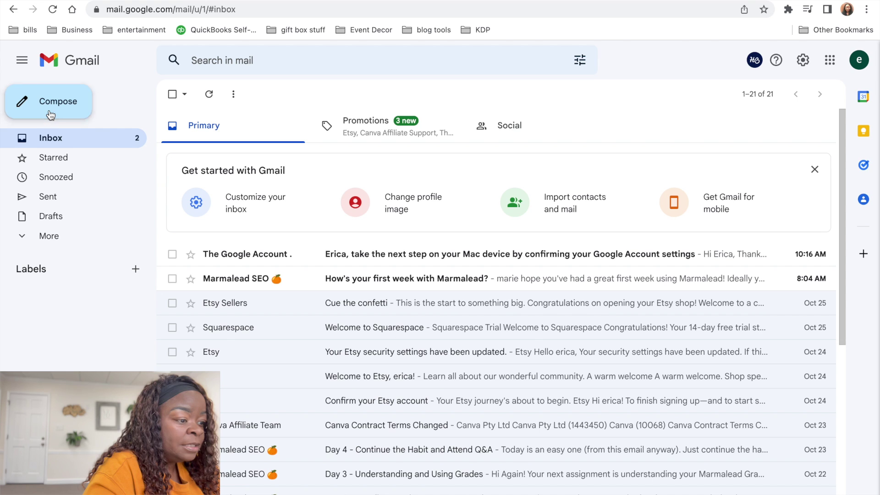
Compose and send an email with subject 'test' to the suggested Yahoo address
{"action": "left_click", "coordinate": [51, 100]}
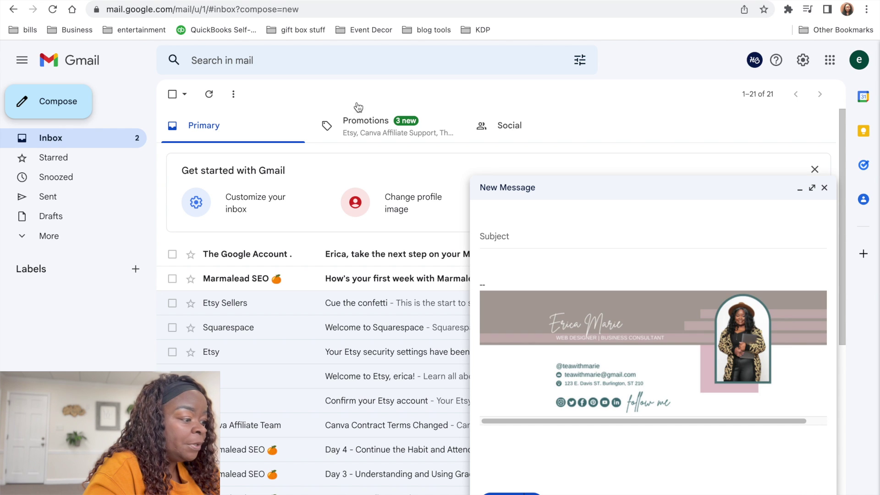
{"action": "left_click", "coordinate": [513, 213]}
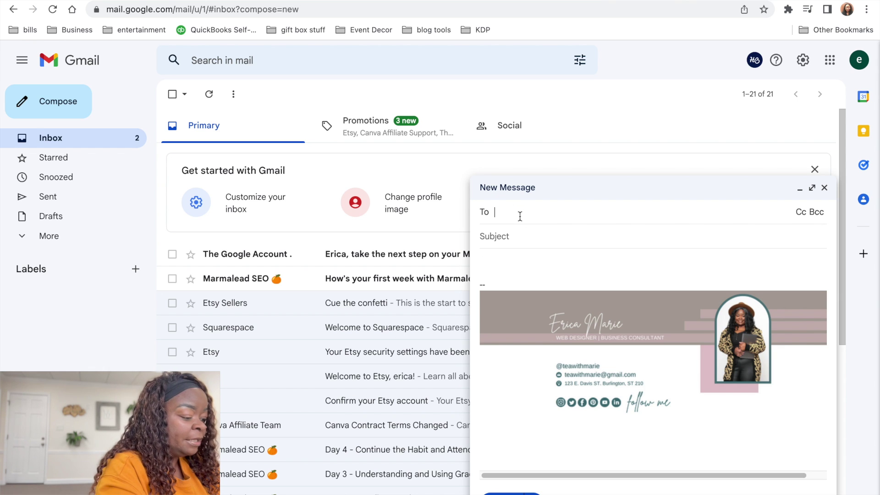
{"action": "type", "text": "erica"}
{"action": "left_click", "coordinate": [540, 250]}
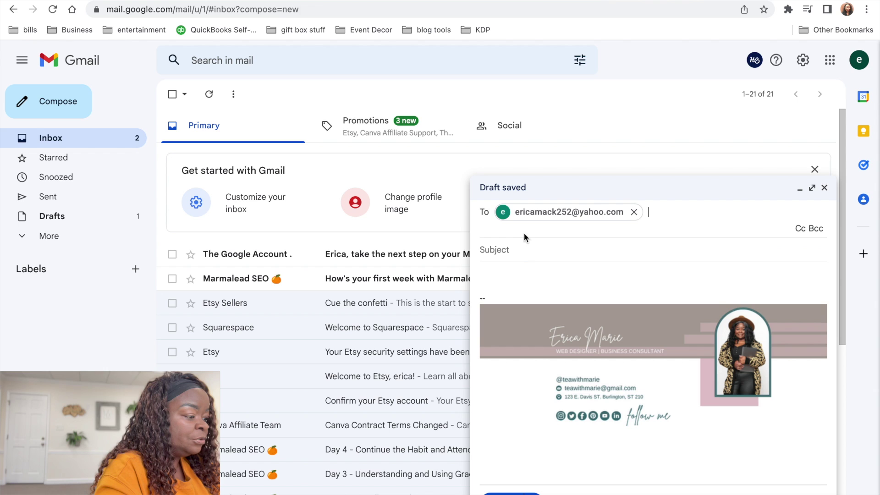
{"action": "left_click", "coordinate": [527, 251]}
{"action": "type", "text": "test"}
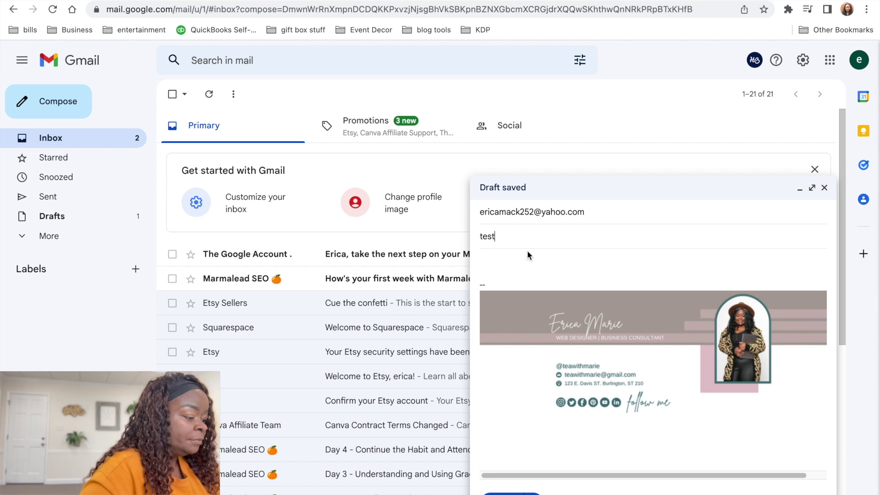
{"action": "key", "text": "ctrl+Return"}
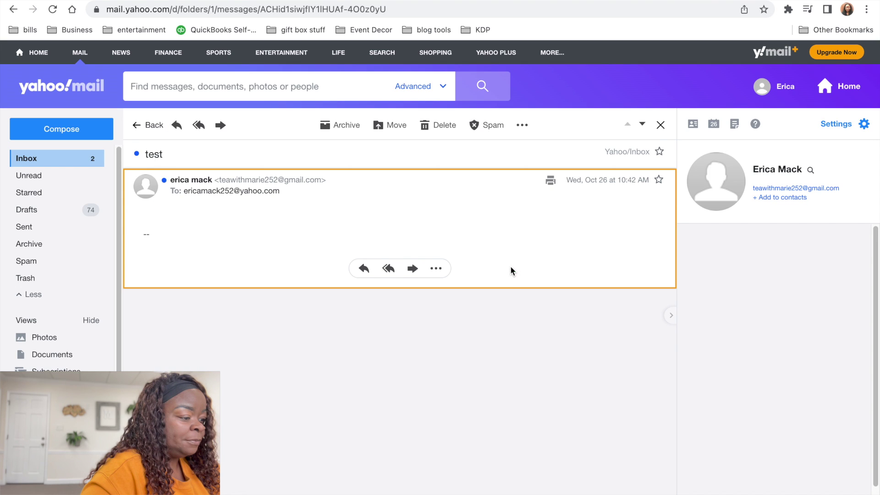